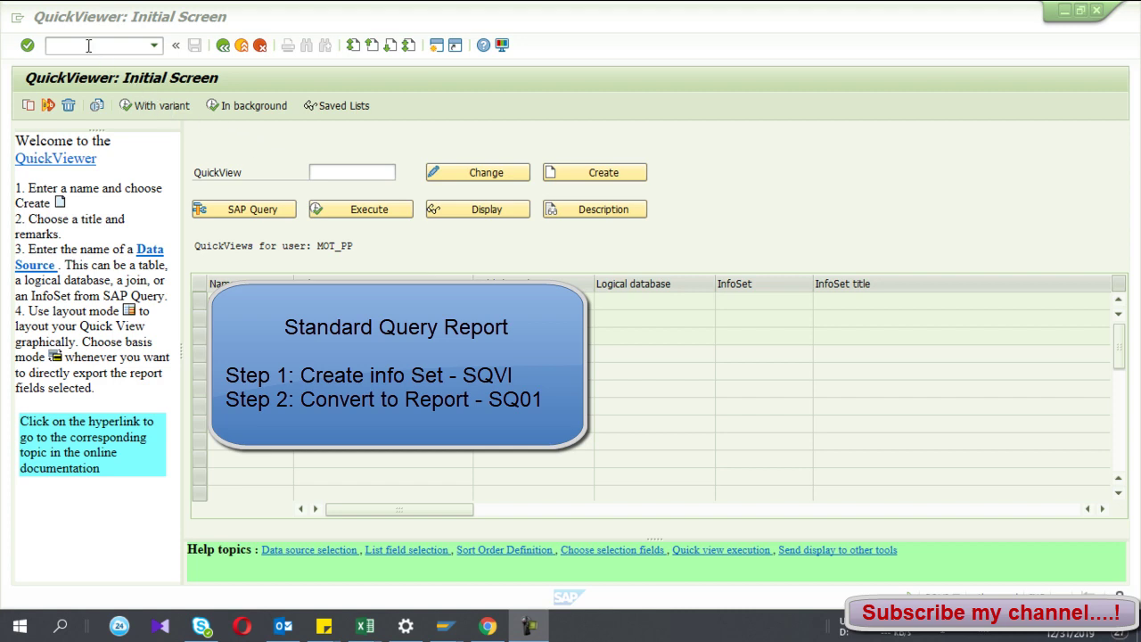
# - Launch the QuickViewer transaction /nSQVI from the command field
pyautogui.click(88, 45)
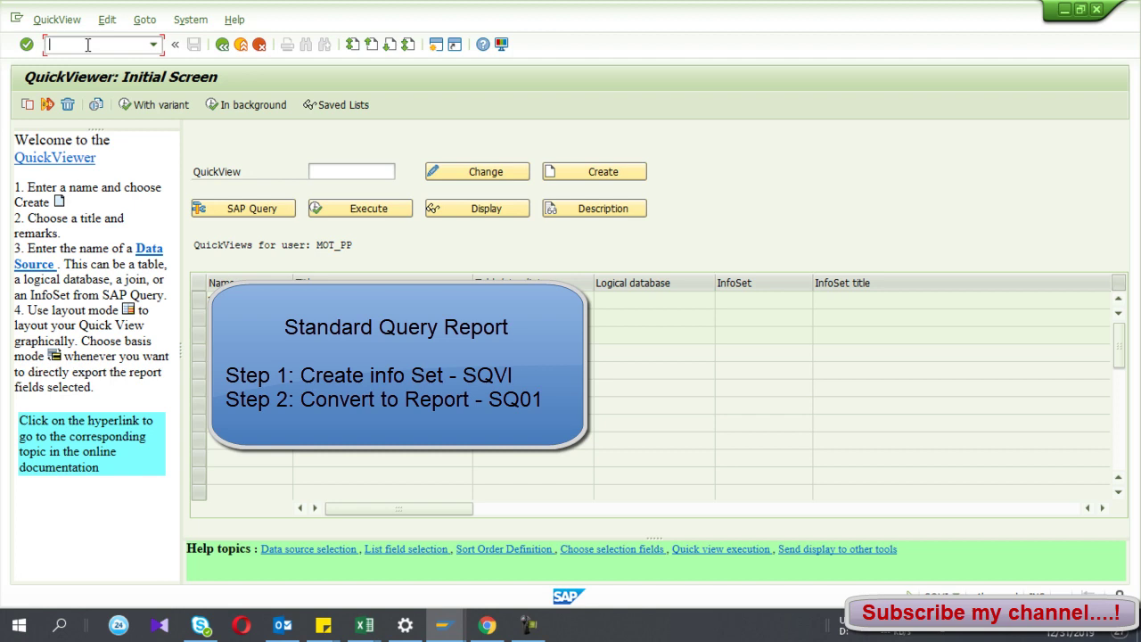
pyautogui.write('/nSQVI')
pyautogui.press('Return')
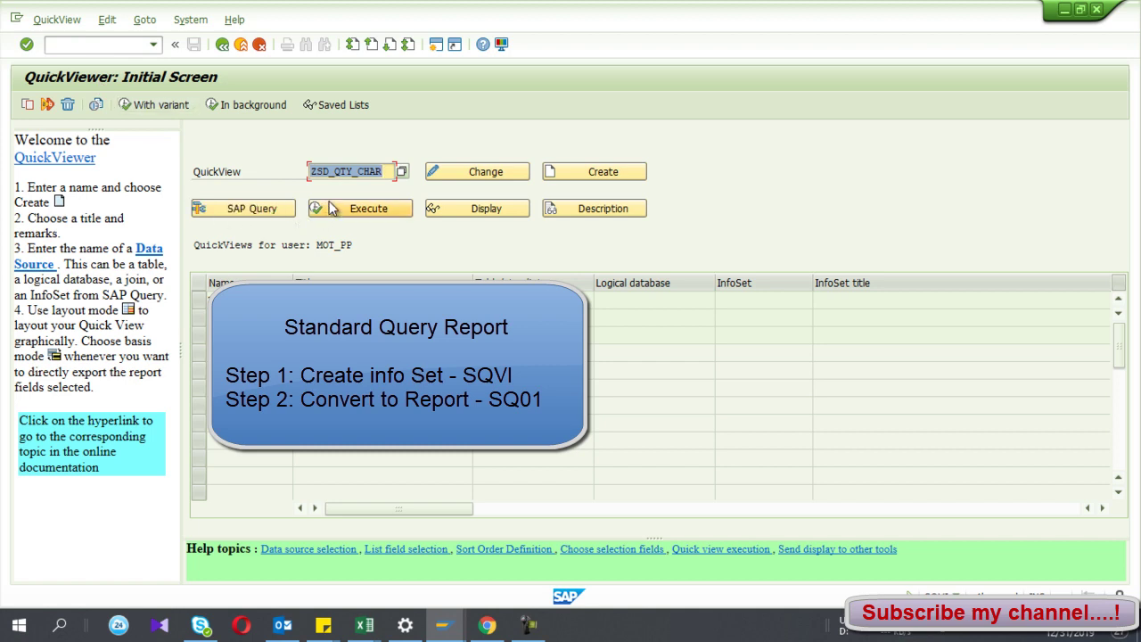
# - Enter ZSD_SALESREP as the QuickView name and create it
pyautogui.click(384, 170)
pyautogui.press('BackSpace')
pyautogui.press('BackSpace')
pyautogui.press('BackSpace')
pyautogui.press('BackSpace')
pyautogui.press('BackSpace')
pyautogui.press('BackSpace')
pyautogui.press('BackSpace')
pyautogui.press('BackSpace')
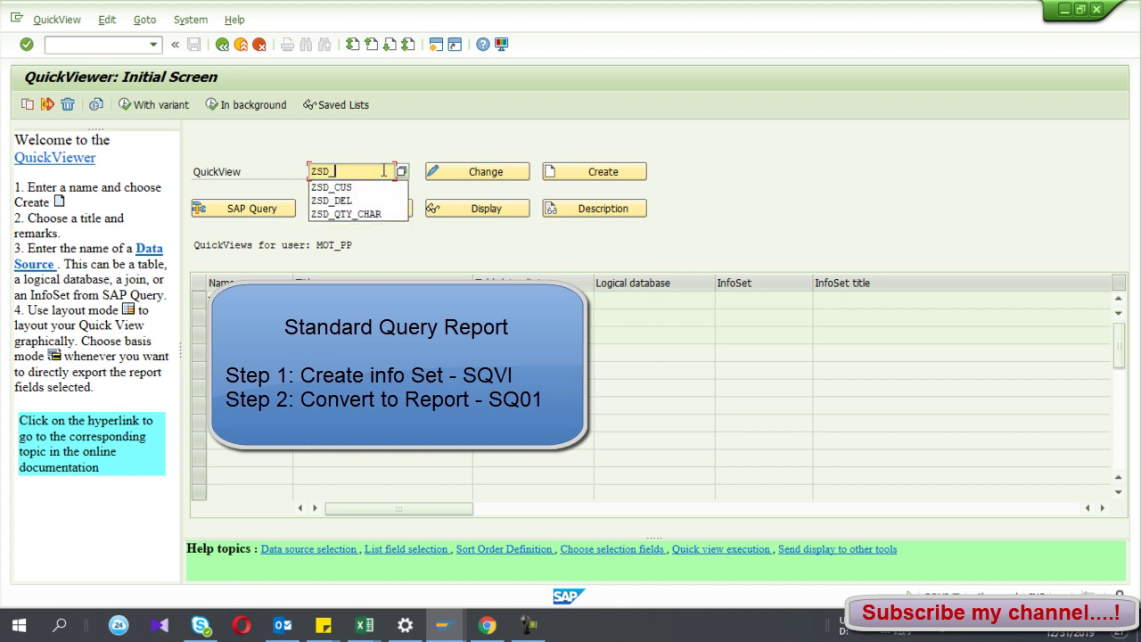
pyautogui.write('SALESREPOR')
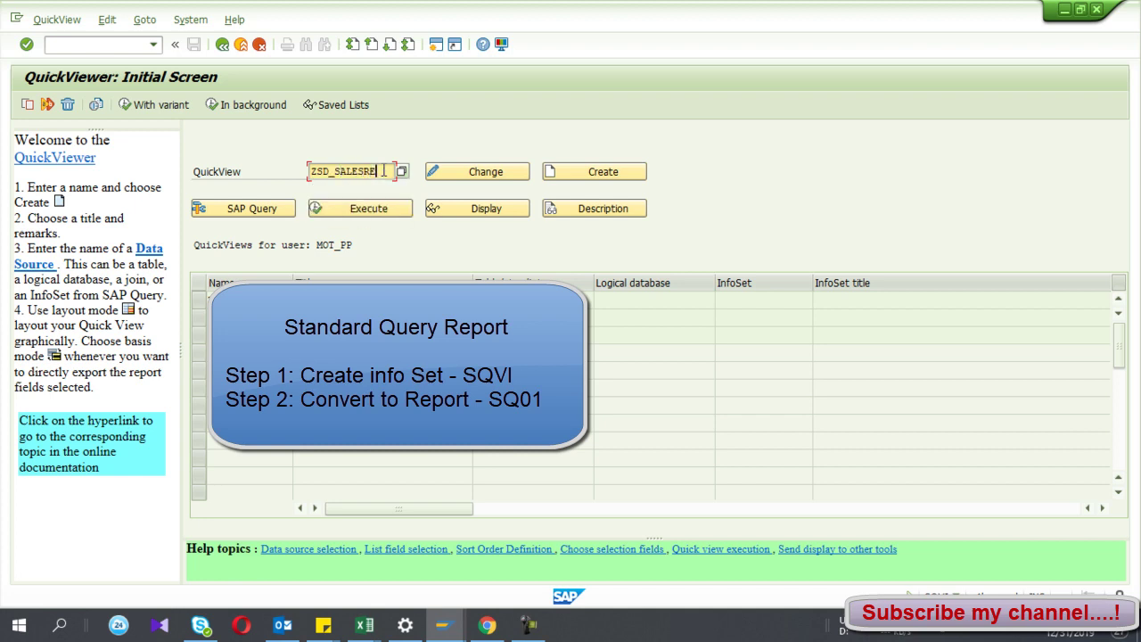
pyautogui.press('BackSpace')
pyautogui.press('BackSpace')
pyautogui.write('OT')
pyautogui.press('BackSpace')
pyautogui.press('BackSpace')
pyautogui.press('BackSpace')
pyautogui.press('BackSpace')
pyautogui.press('BackSpace')
pyautogui.write('SREP')
pyautogui.click(563, 174)
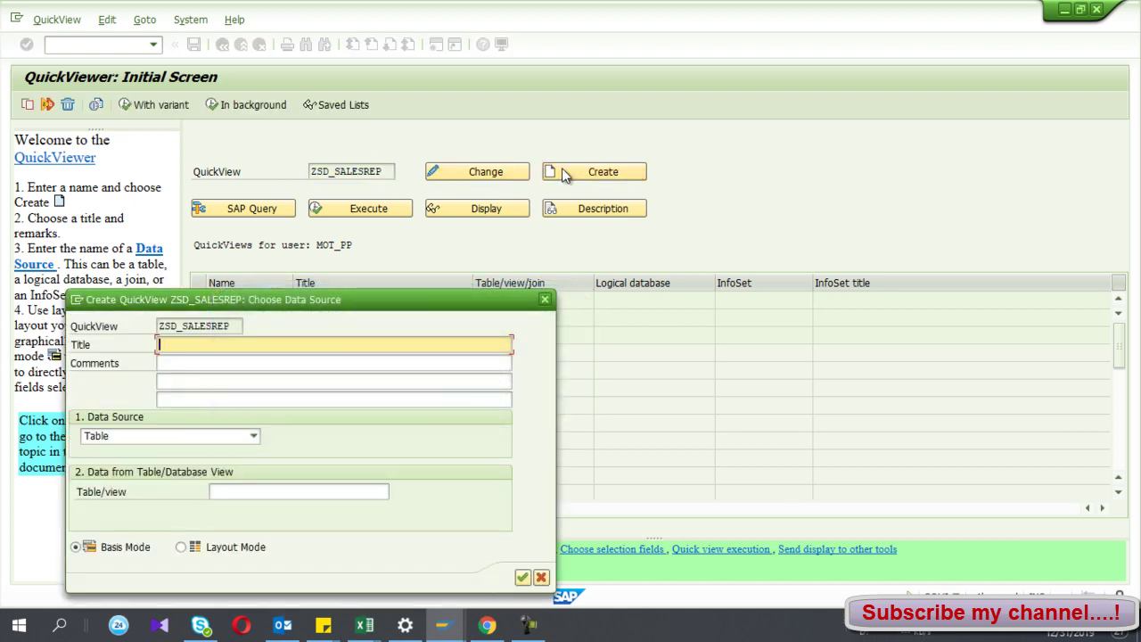
# - Title the QuickView 'Sales Order Report without Value' and copy the title into Comments
pyautogui.write('Sales Order Report witho')
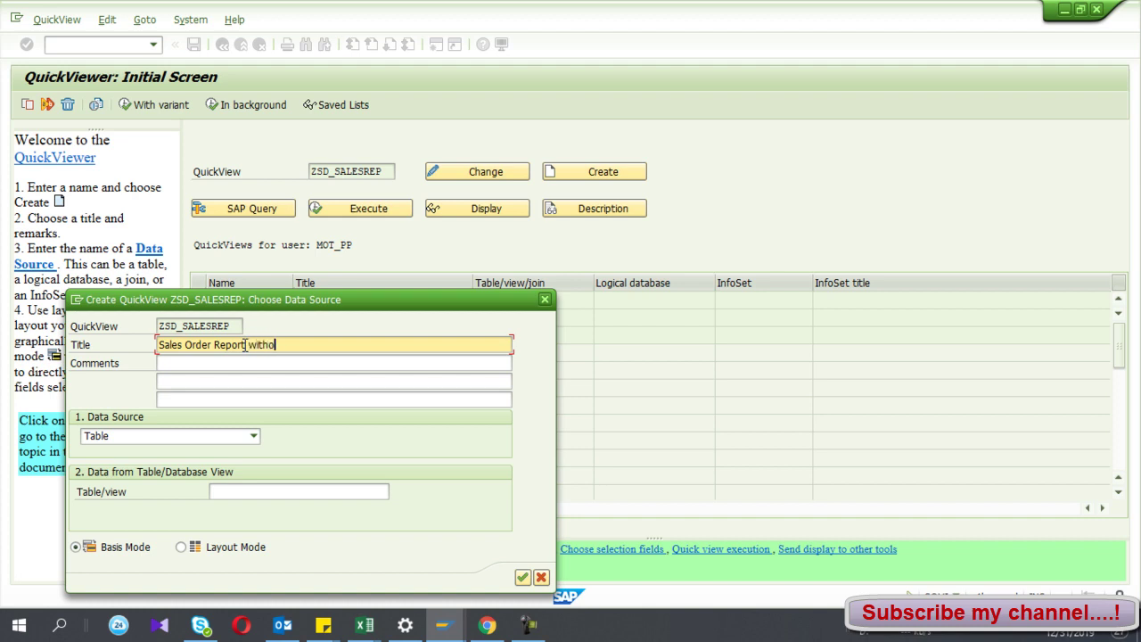
pyautogui.write('ut Valuea')
pyautogui.hotkey('ctrl', 'a')
pyautogui.hotkey('ctrl', 'c')
pyautogui.press('End')
pyautogui.press('Tab')
pyautogui.hotkey('ctrl', 'v')
pyautogui.press('Tab')
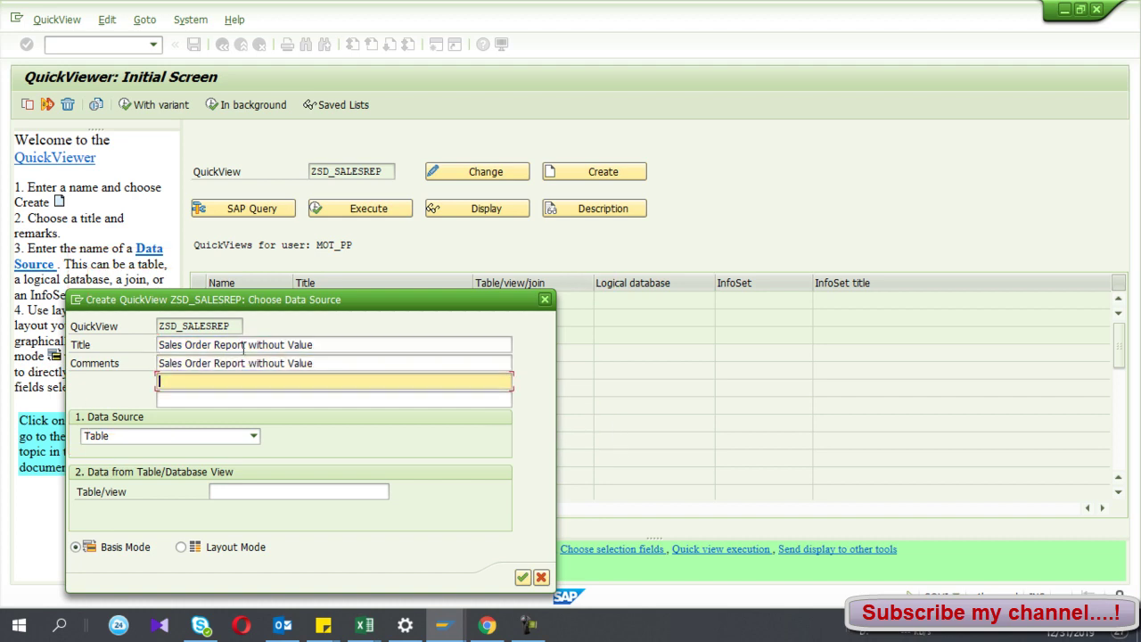
# - Set the data source to Table join in layout mode and confirm
pyautogui.click(214, 443)
pyautogui.click(168, 489)
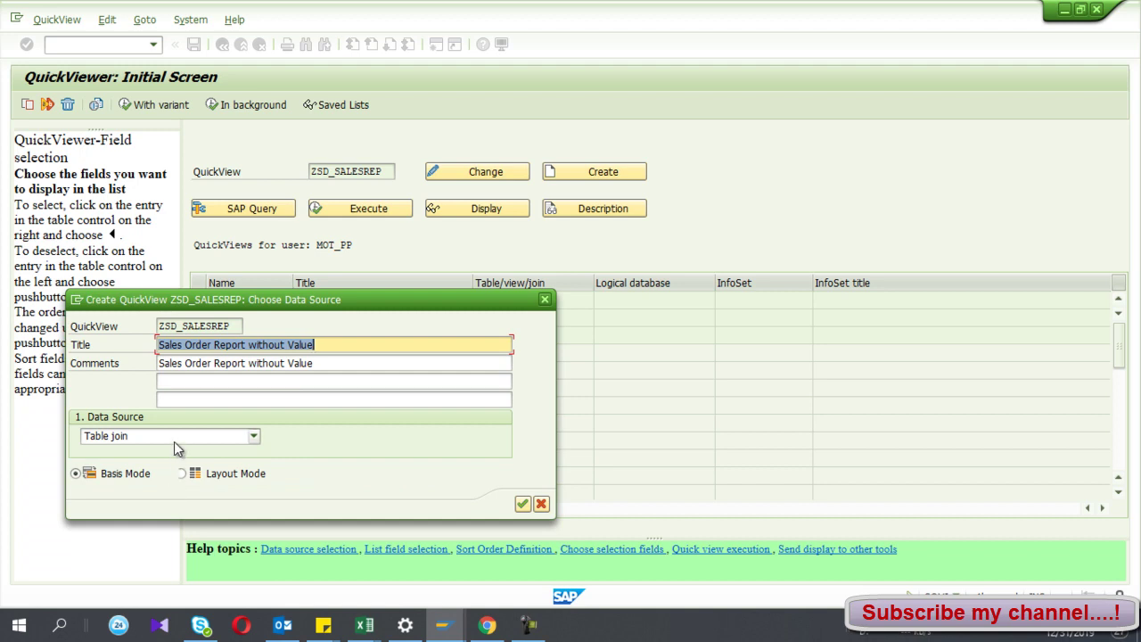
pyautogui.click(182, 475)
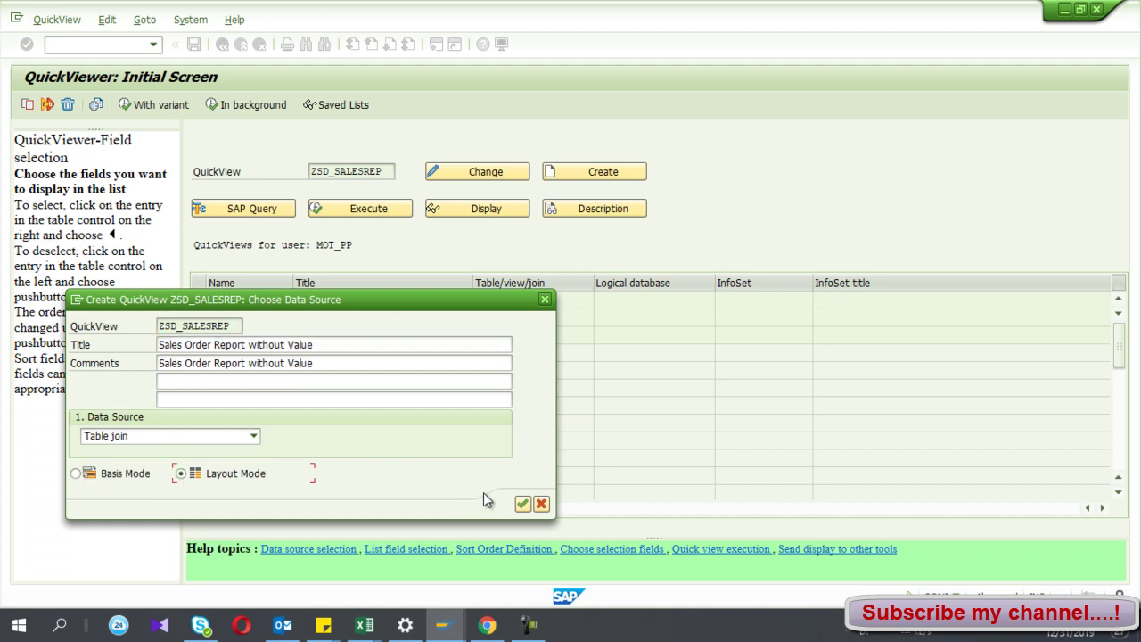
pyautogui.click(521, 505)
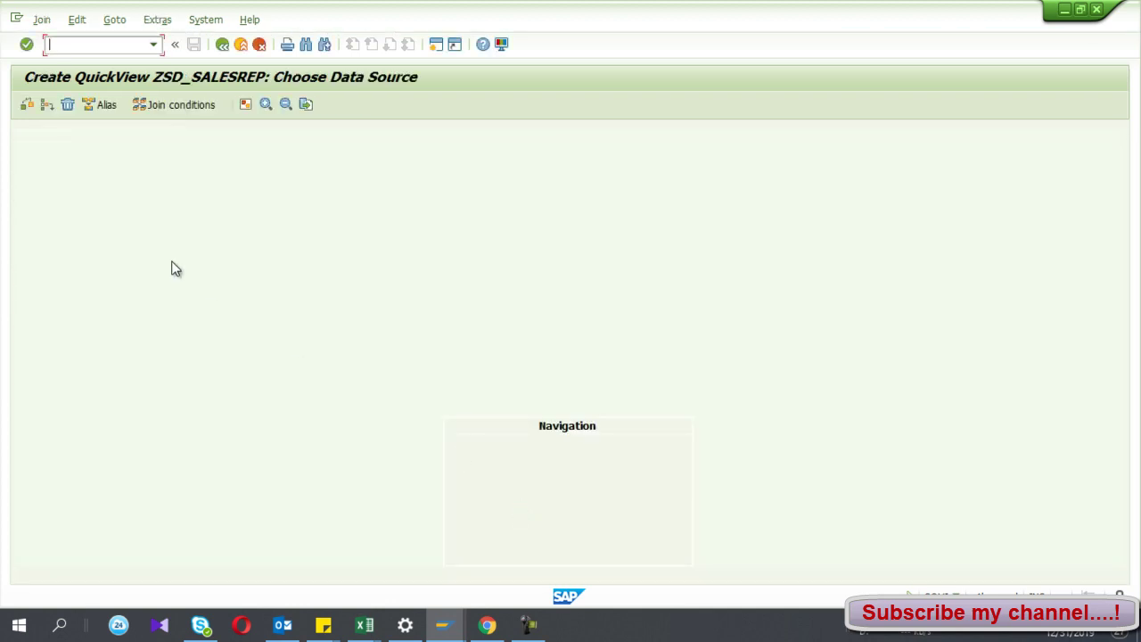
# - Add the VBAK header and VBAP item tables to the join, linked on VBELN
pyautogui.click(47, 110)
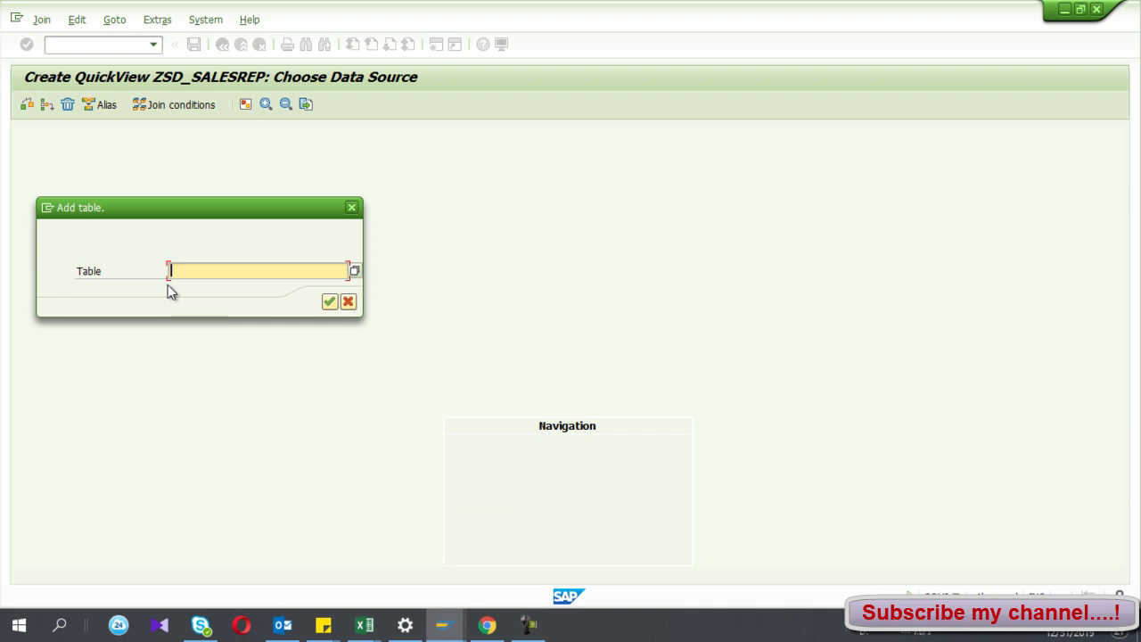
pyautogui.write('VB')
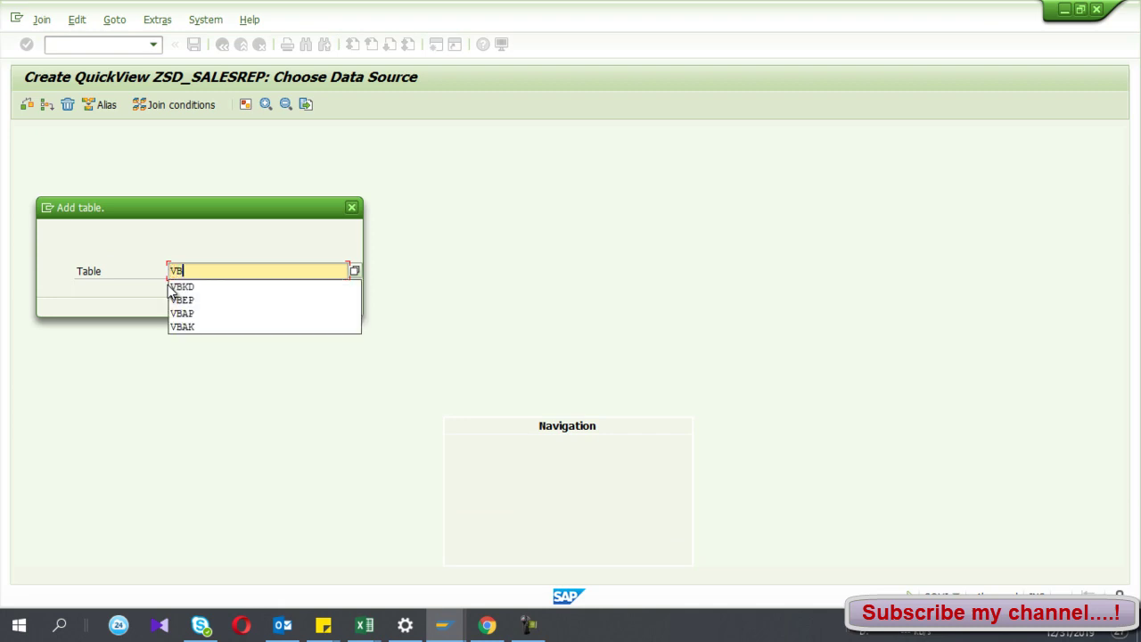
pyautogui.write('AK')
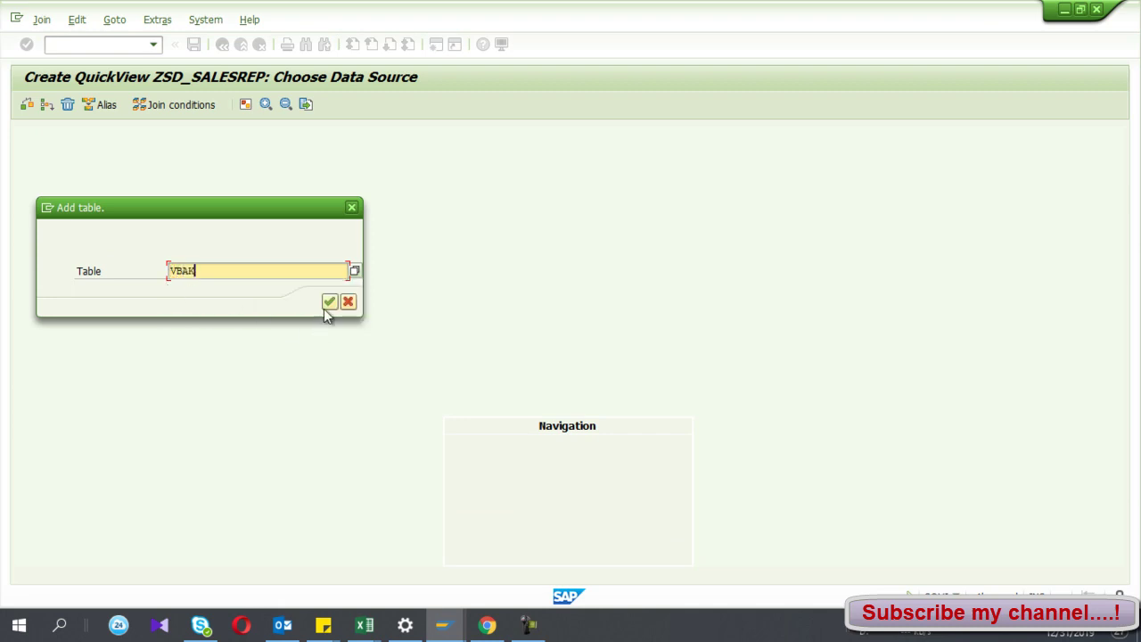
pyautogui.click(328, 301)
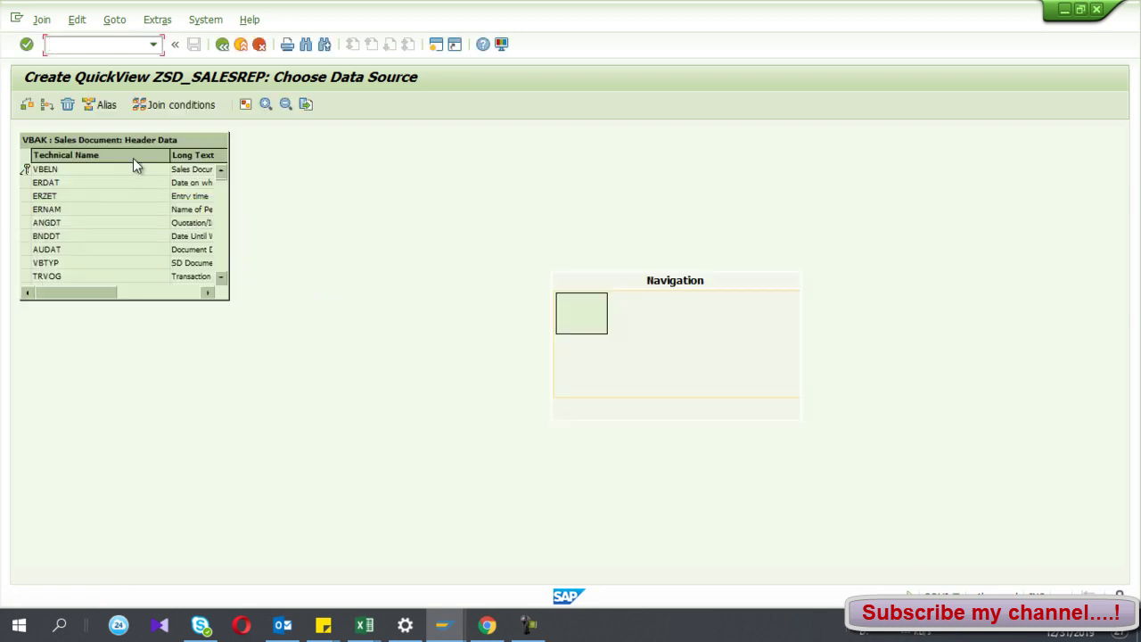
pyautogui.click(46, 107)
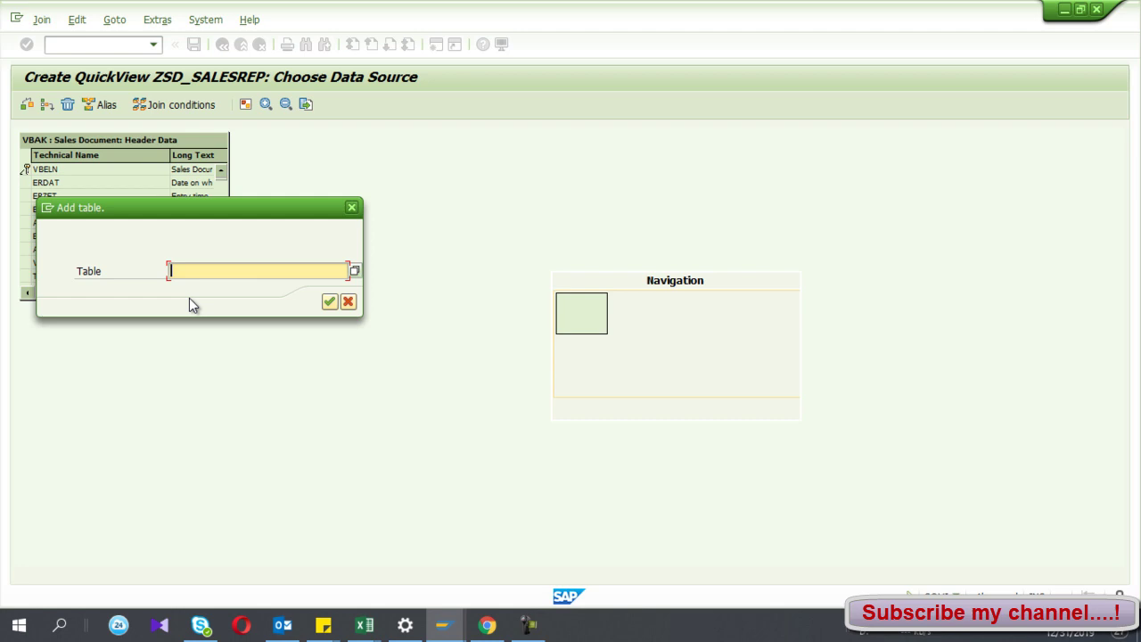
pyautogui.write('VB')
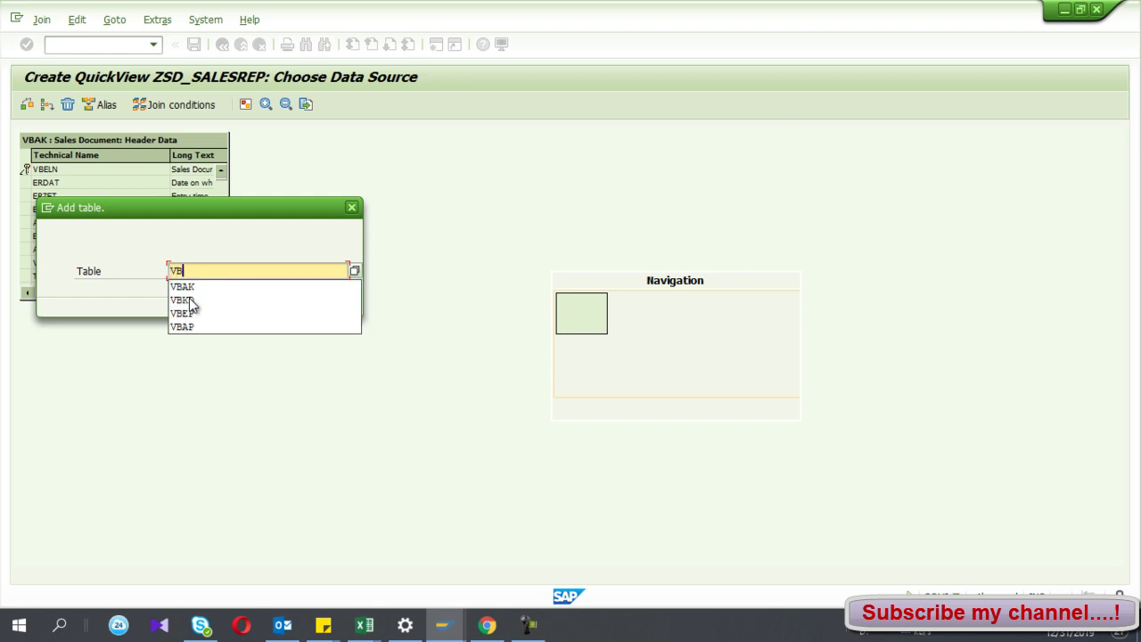
pyautogui.write('A')
pyautogui.click(189, 300)
pyautogui.press('Return')
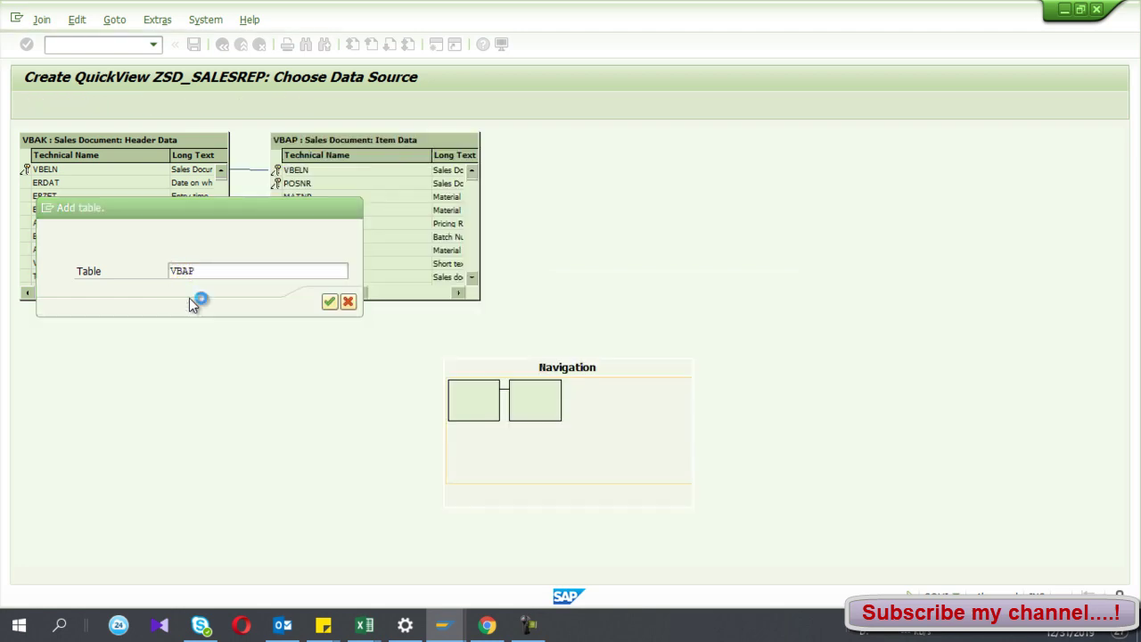
# - Rearrange the table boxes, moving VBAP right and widening VBAK
pyautogui.moveTo(301, 136); pyautogui.dragTo(325, 136)
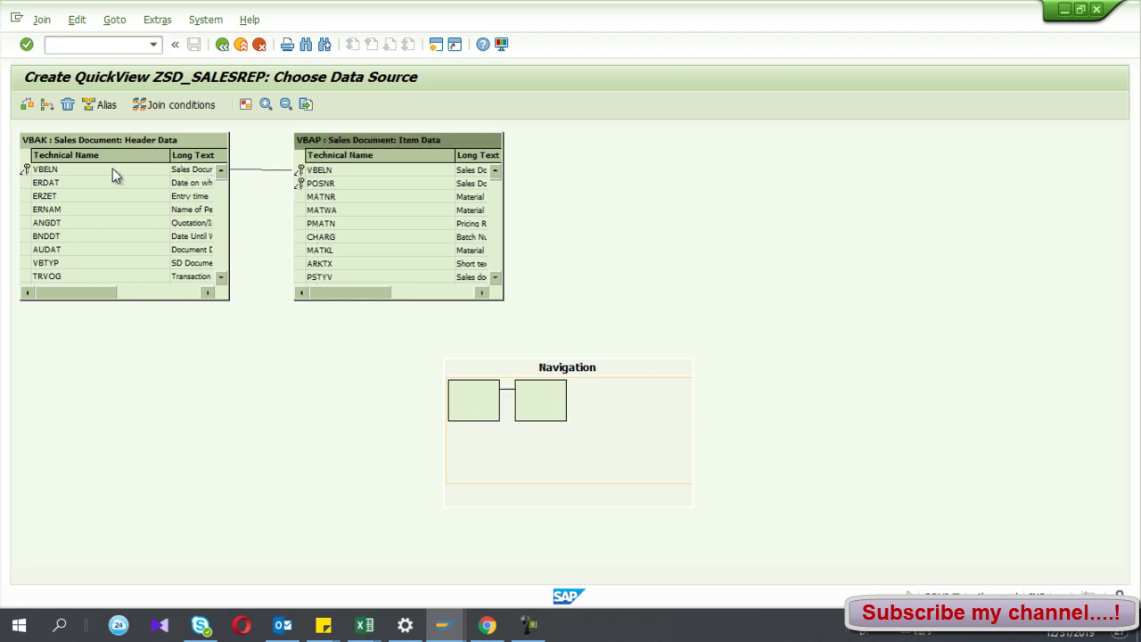
pyautogui.moveTo(231, 187); pyautogui.dragTo(251, 187)
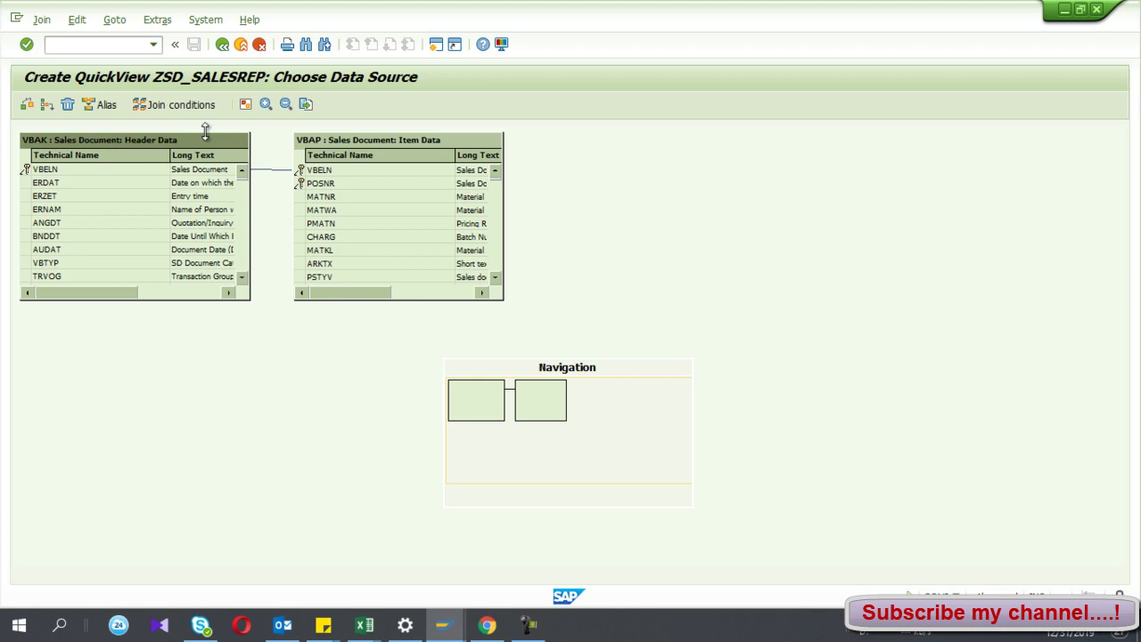
pyautogui.click(48, 105)
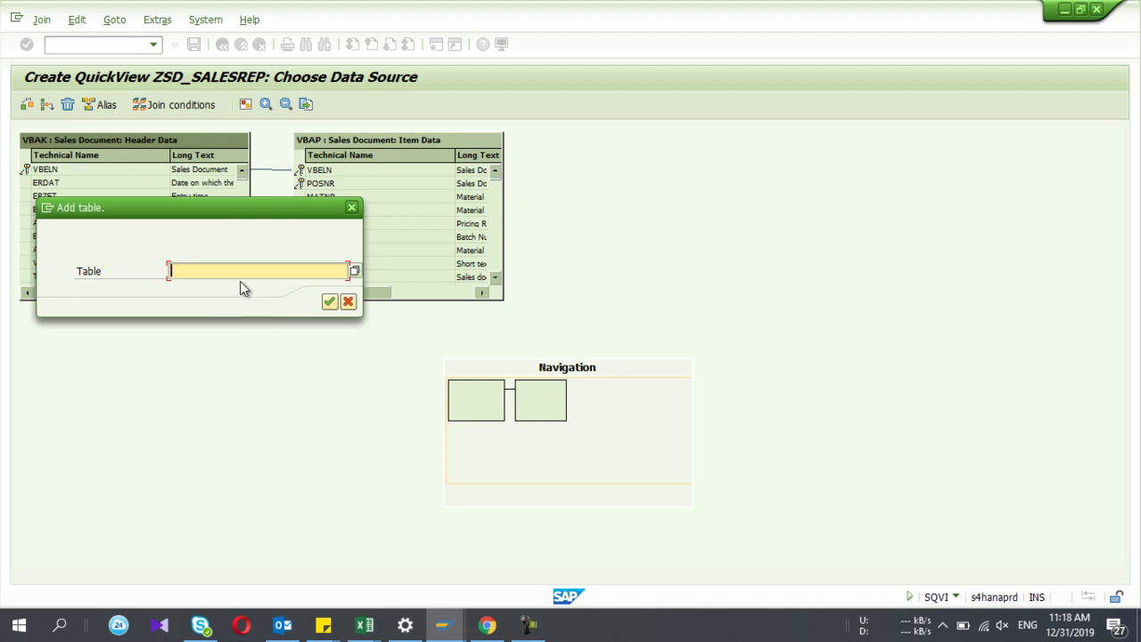
# - Add VBKD to the join, linked to VBAP on VBELN and POSNR
pyautogui.write('VB')
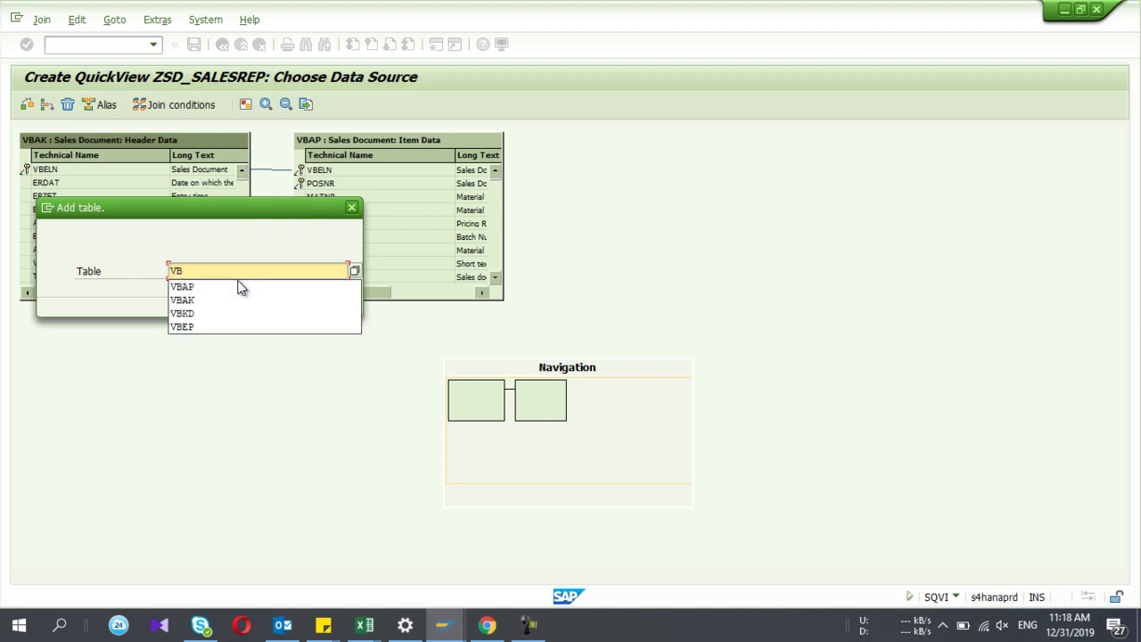
pyautogui.write('KD')
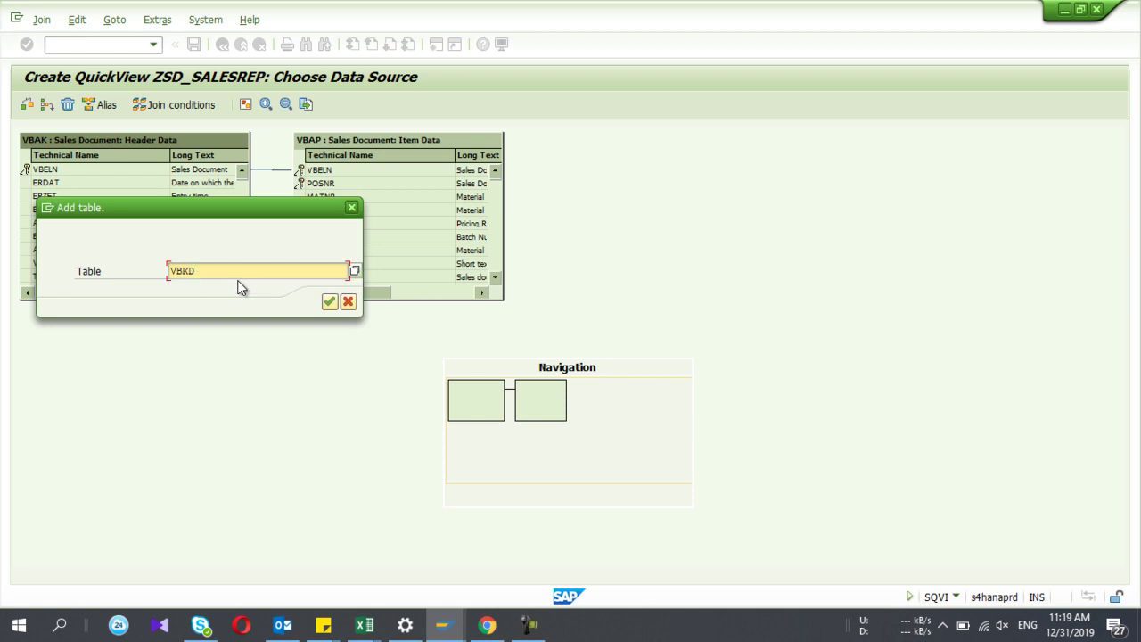
pyautogui.click(335, 303)
pyautogui.click(531, 631)
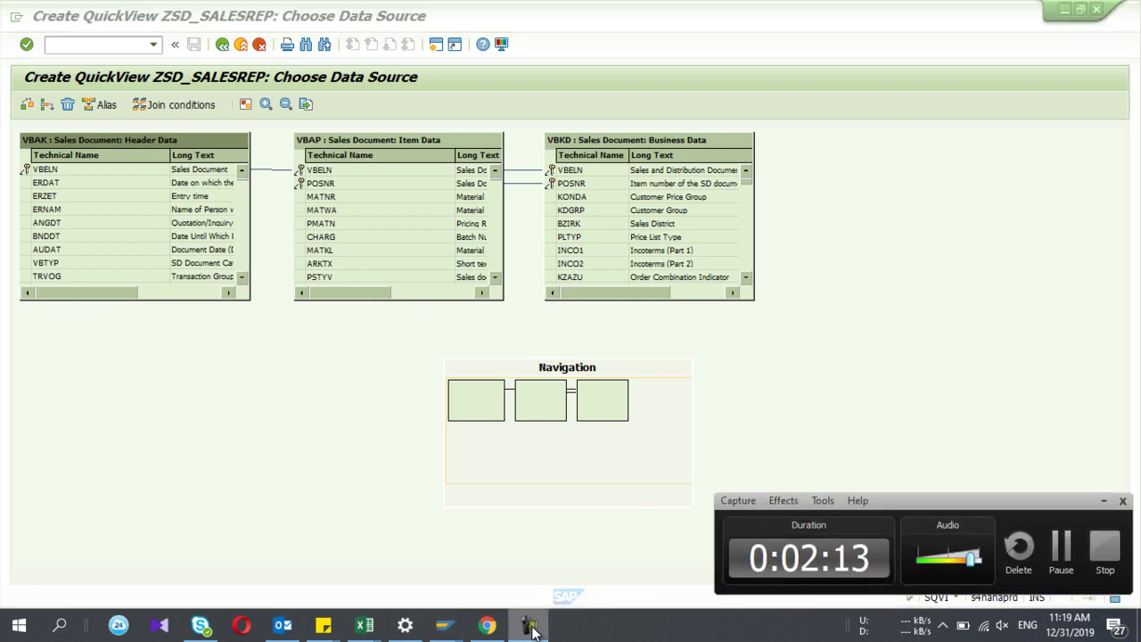
pyautogui.click(531, 631)
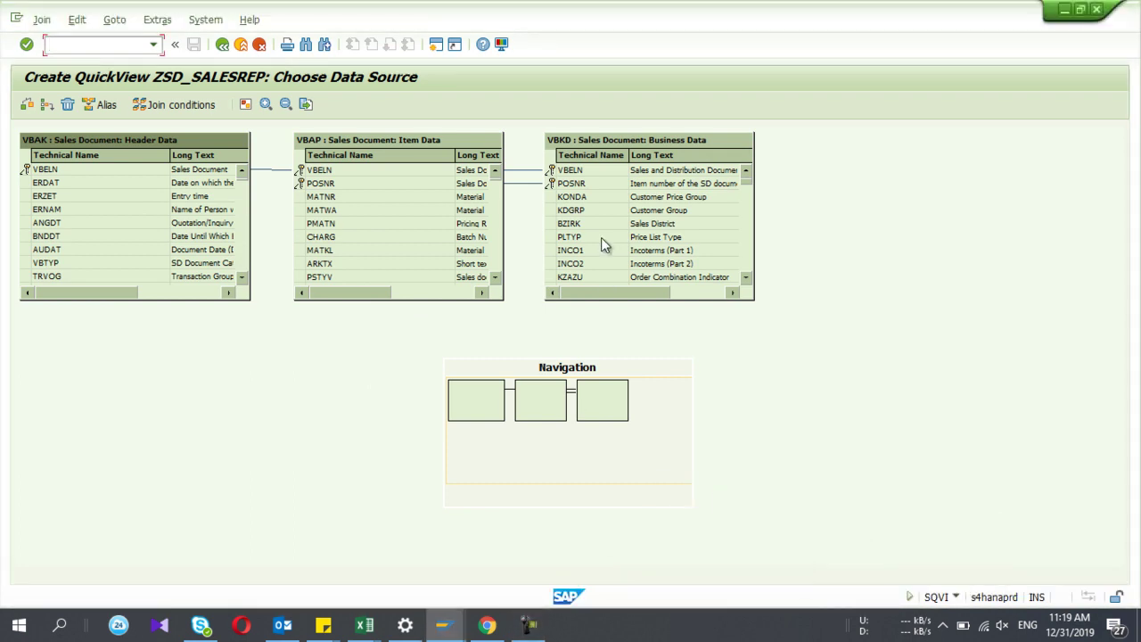
pyautogui.click(613, 184)
pyautogui.click(607, 170)
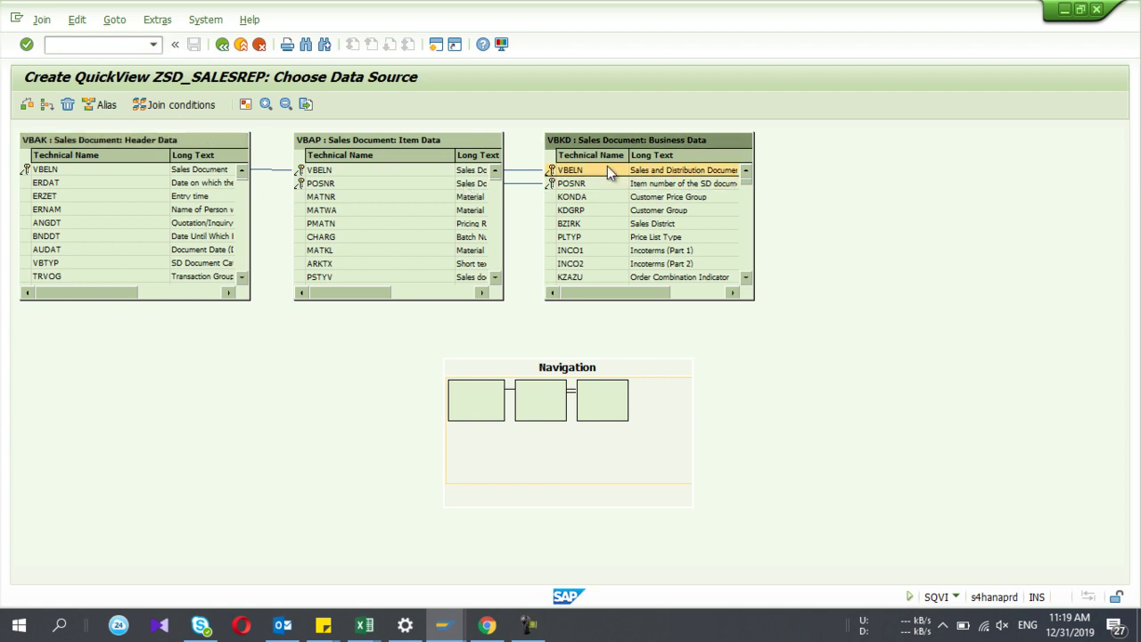
pyautogui.click(45, 105)
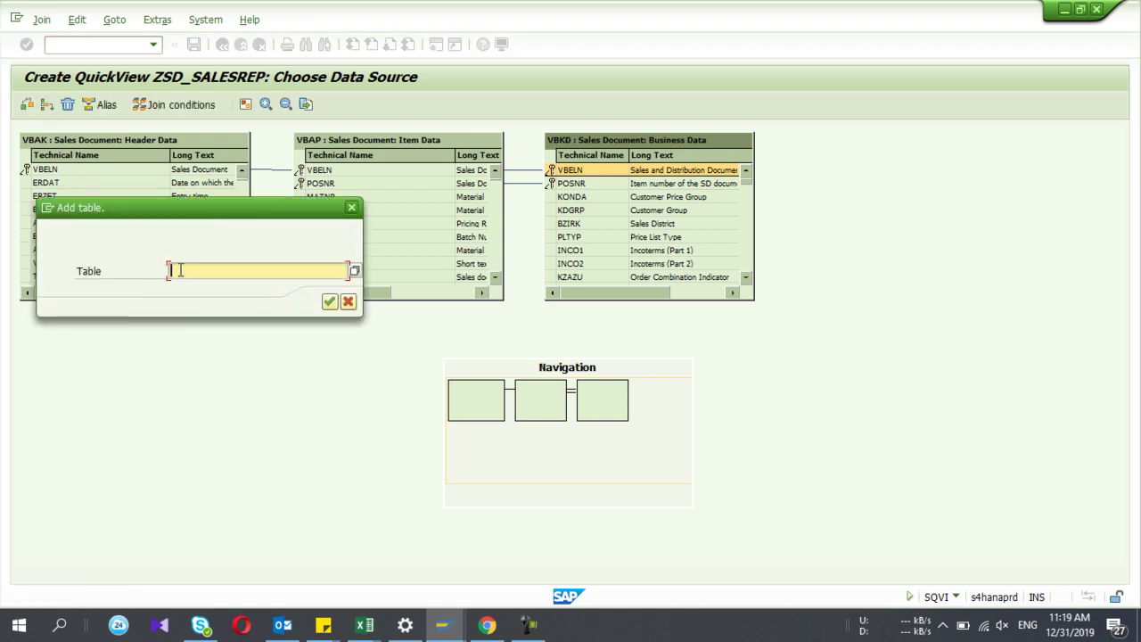
pyautogui.write('KNA')
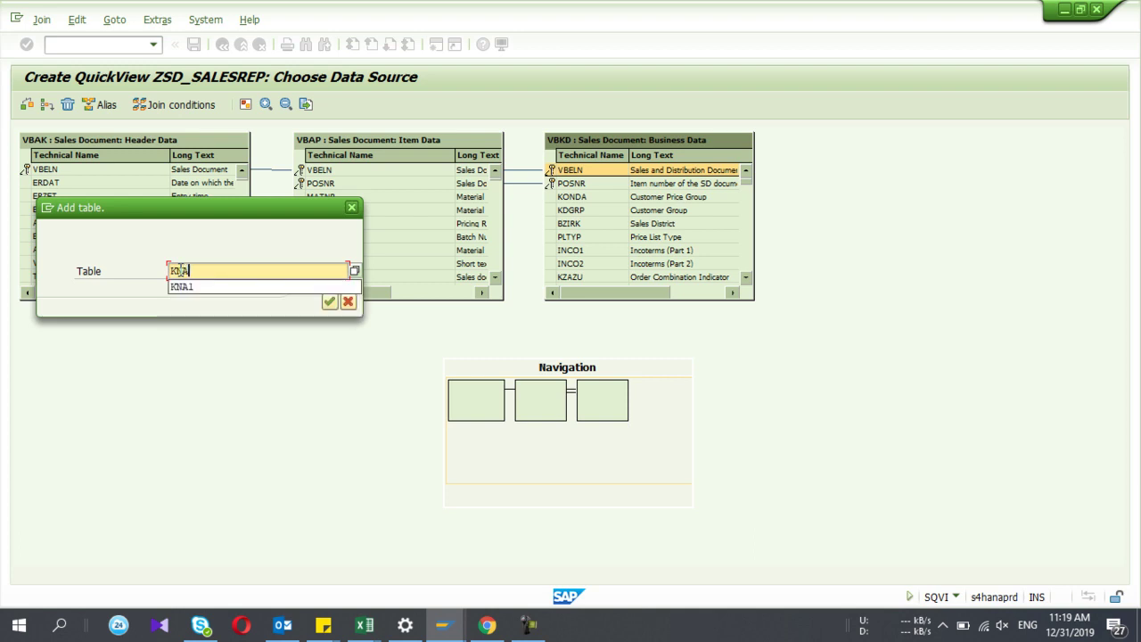
pyautogui.write('1')
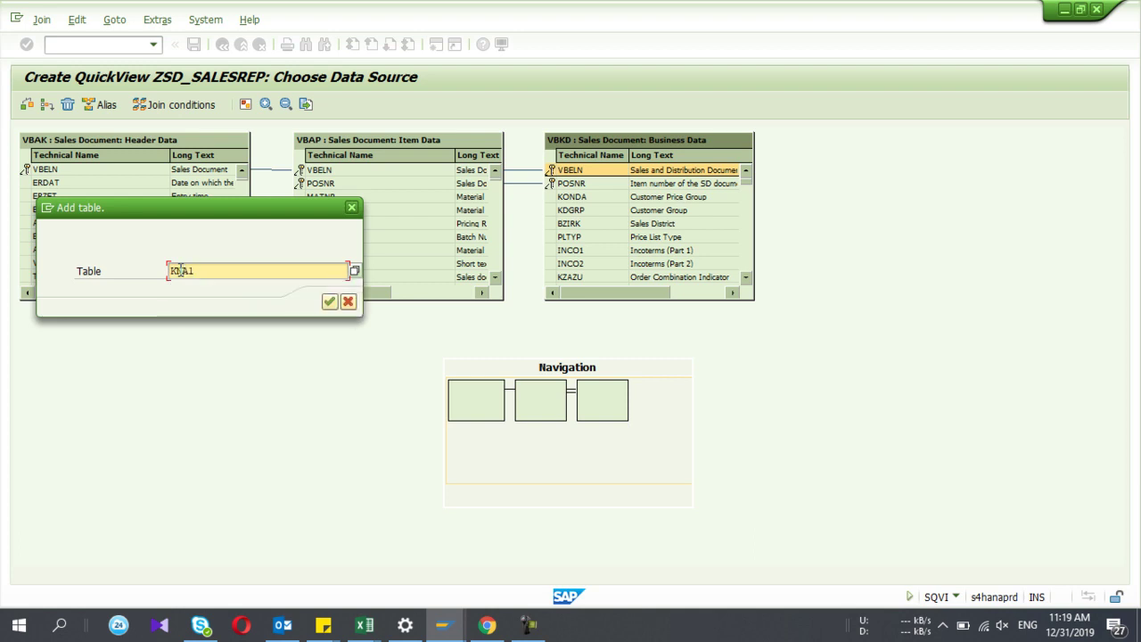
pyautogui.click(329, 302)
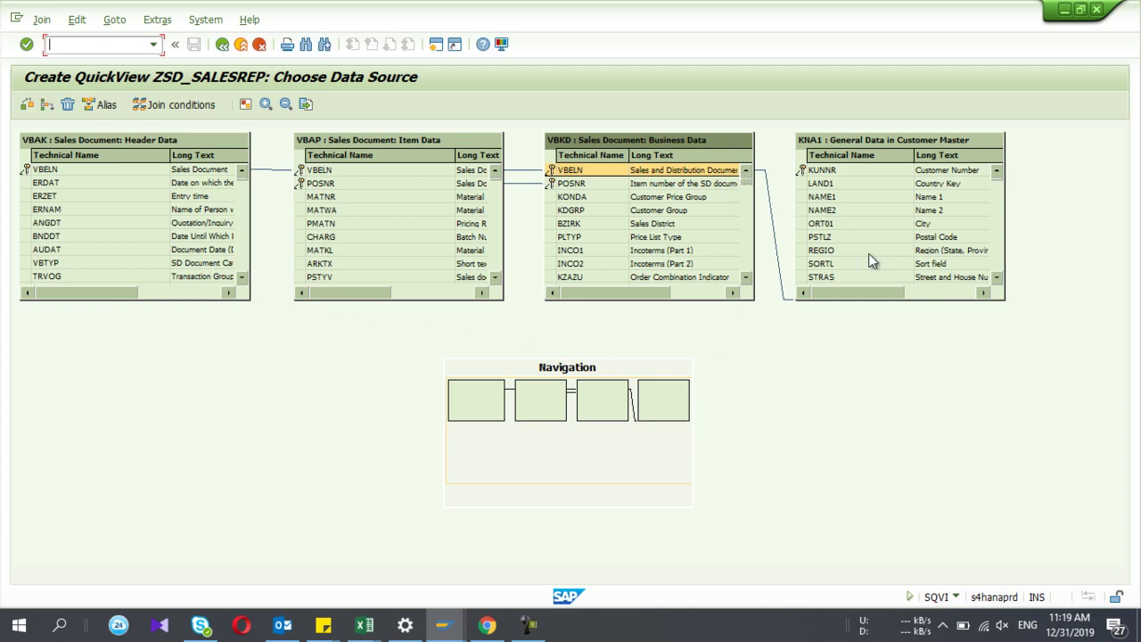
pyautogui.scroll(-3, 996, 184)
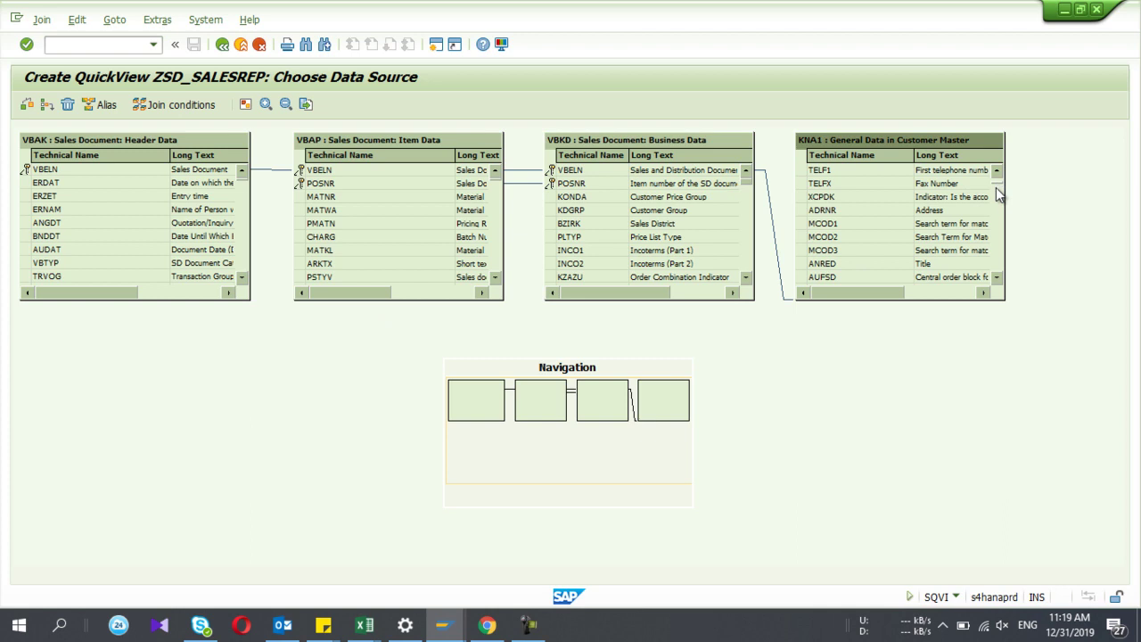
pyautogui.scroll(-12, 996, 197)
pyautogui.scroll(-10, 996, 197)
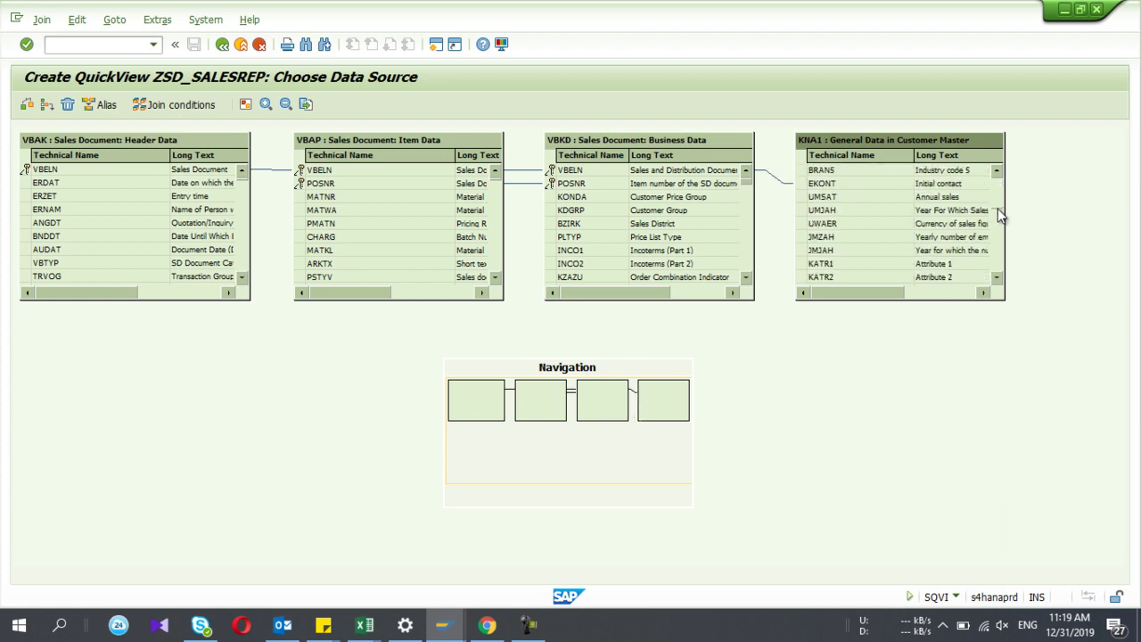
# - Move KNA1 to the lower left and delete its link to VBKD
pyautogui.moveTo(887, 144); pyautogui.dragTo(200, 403)
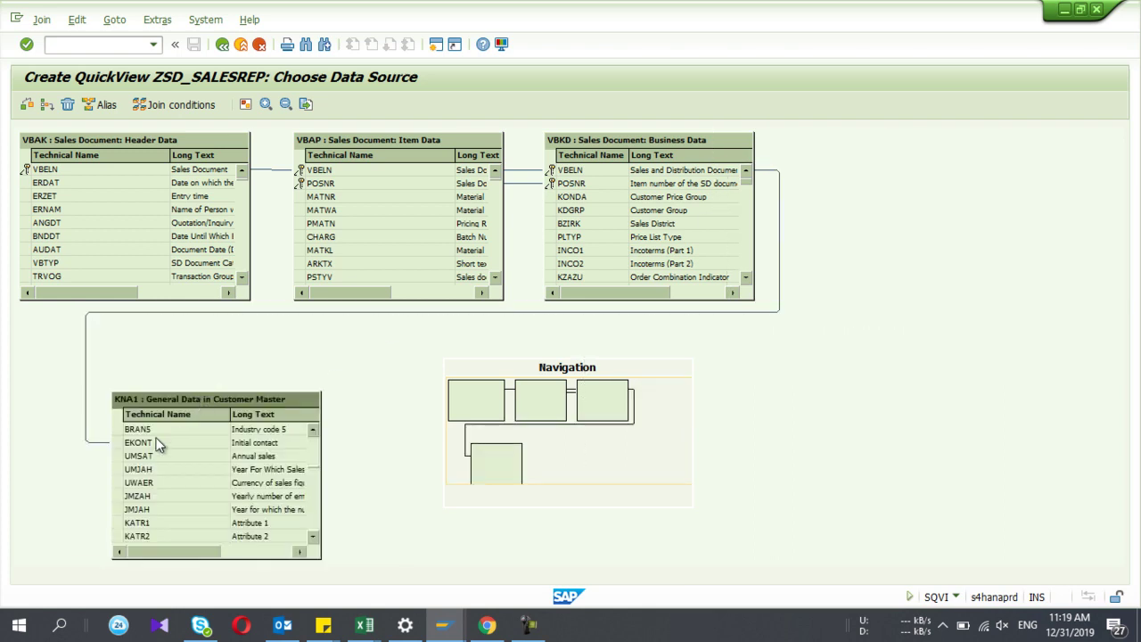
pyautogui.click(87, 444)
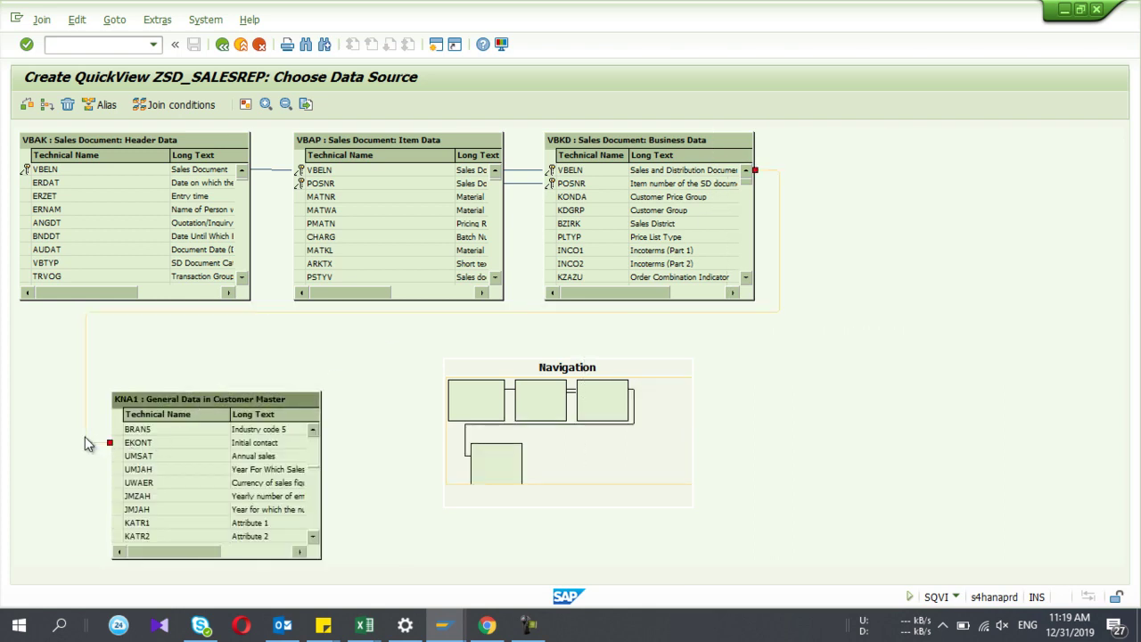
pyautogui.rightClick(86, 444)
pyautogui.click(116, 469)
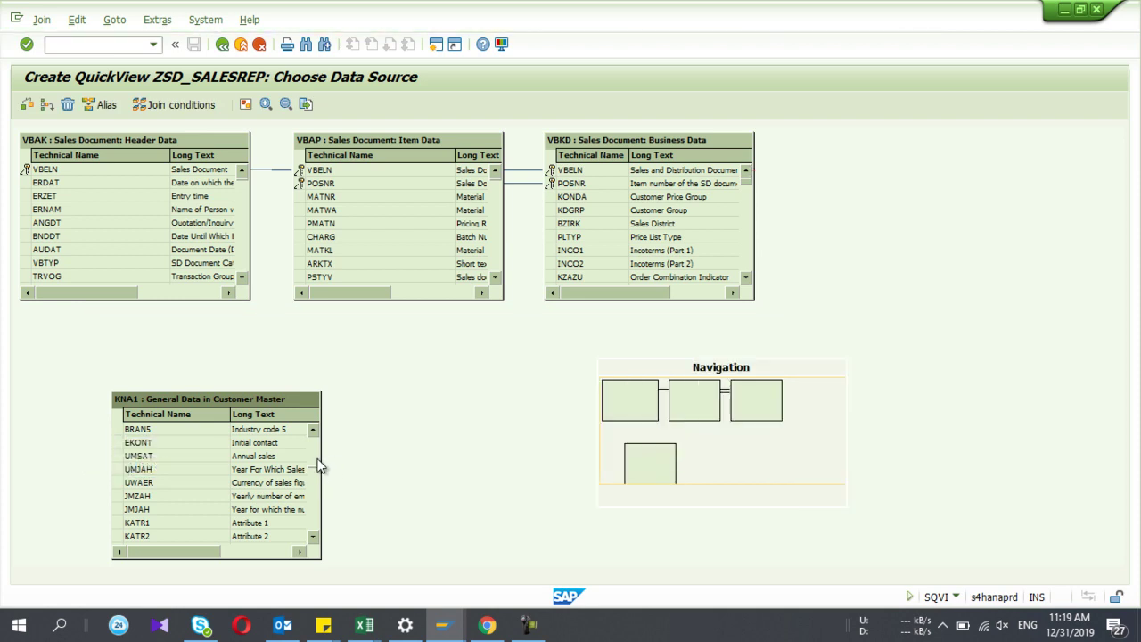
# - Join VBAK-KUNNR to KNA1-KUNNR and shift the KNA1 box further left
pyautogui.scroll(5, 315, 431)
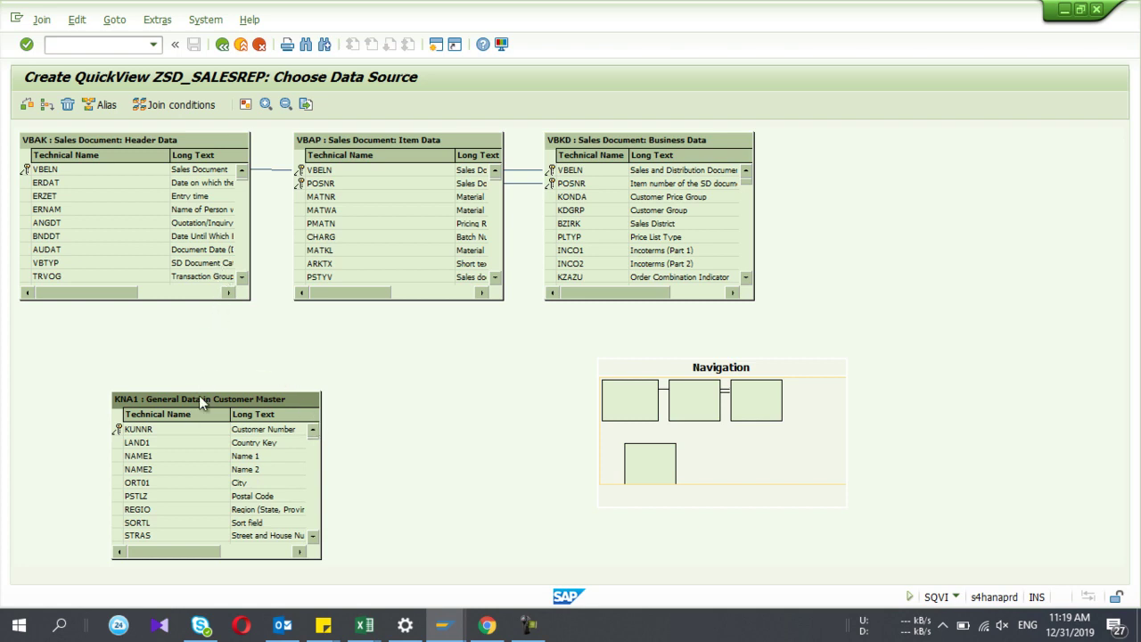
pyautogui.click(243, 277)
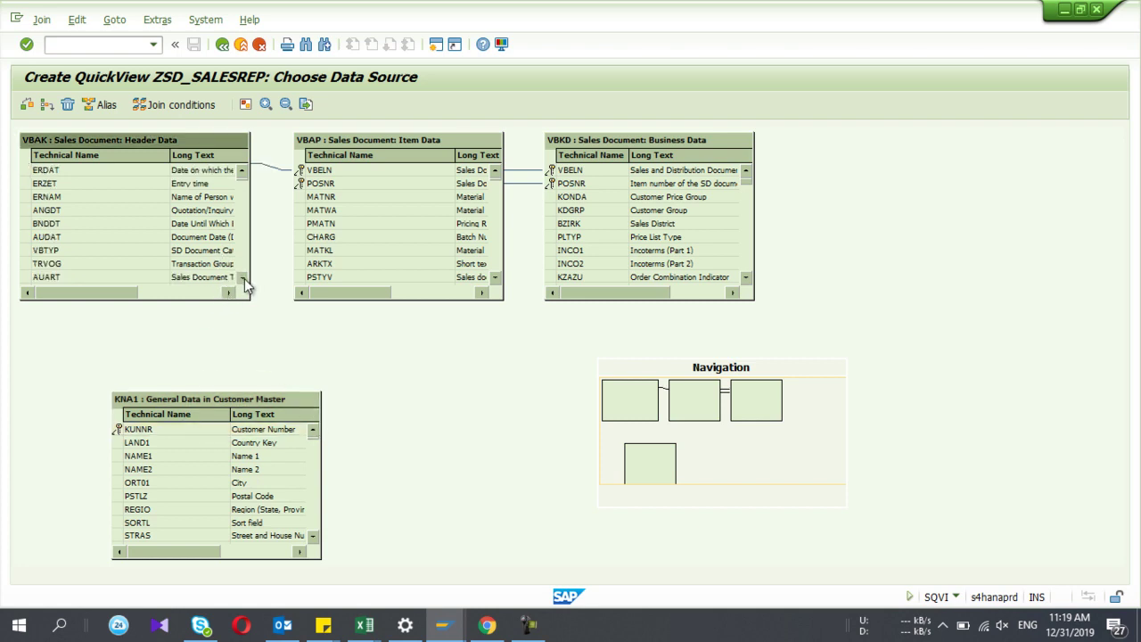
pyautogui.click(243, 278)
pyautogui.click(243, 277)
pyautogui.click(243, 278)
pyautogui.click(243, 278)
pyautogui.click(243, 277)
pyautogui.click(243, 278)
pyautogui.click(243, 277)
pyautogui.click(243, 277)
pyautogui.click(243, 277)
pyautogui.click(243, 277)
pyautogui.click(242, 278)
pyautogui.click(242, 278)
pyautogui.click(242, 277)
pyautogui.click(243, 277)
pyautogui.click(243, 277)
pyautogui.click(243, 277)
pyautogui.click(243, 277)
pyautogui.click(242, 278)
pyautogui.click(242, 278)
pyautogui.click(243, 277)
pyautogui.click(242, 277)
pyautogui.click(243, 277)
pyautogui.click(243, 278)
pyautogui.click(243, 277)
pyautogui.click(242, 277)
pyautogui.click(243, 278)
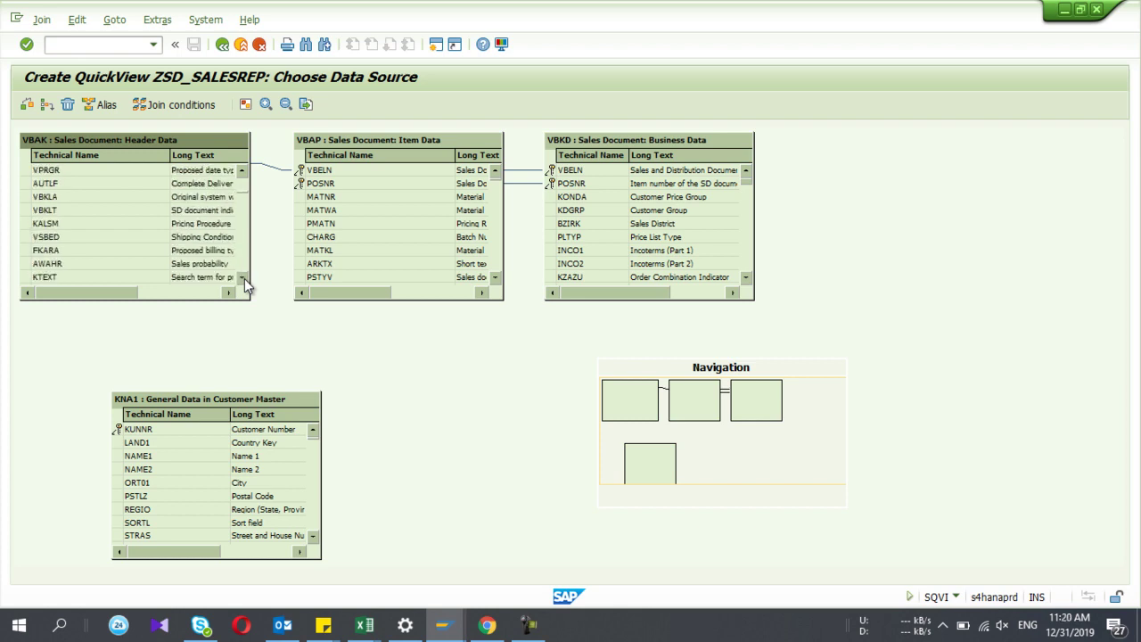
pyautogui.click(242, 278)
pyautogui.click(242, 278)
pyautogui.click(242, 278)
pyautogui.click(243, 278)
pyautogui.click(242, 277)
pyautogui.click(242, 277)
pyautogui.click(243, 278)
pyautogui.click(243, 277)
pyautogui.click(243, 277)
pyautogui.click(243, 277)
pyautogui.click(243, 278)
pyautogui.click(243, 278)
pyautogui.moveTo(212, 237); pyautogui.dragTo(186, 347)
pyautogui.moveTo(166, 424); pyautogui.dragTo(251, 236)
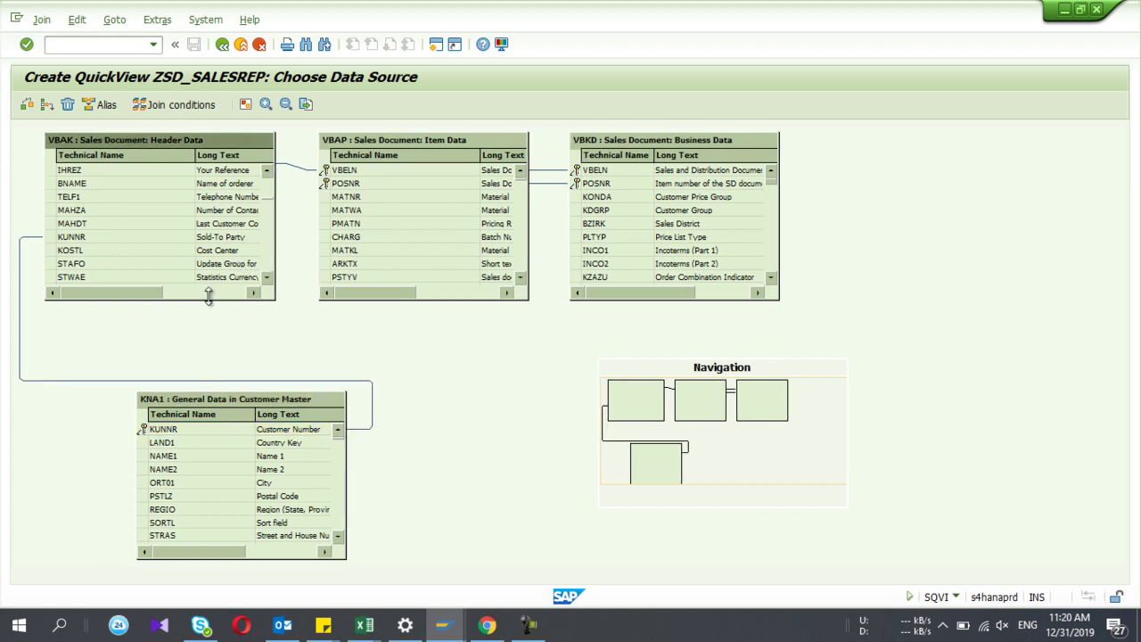
pyautogui.moveTo(270, 399); pyautogui.dragTo(134, 379)
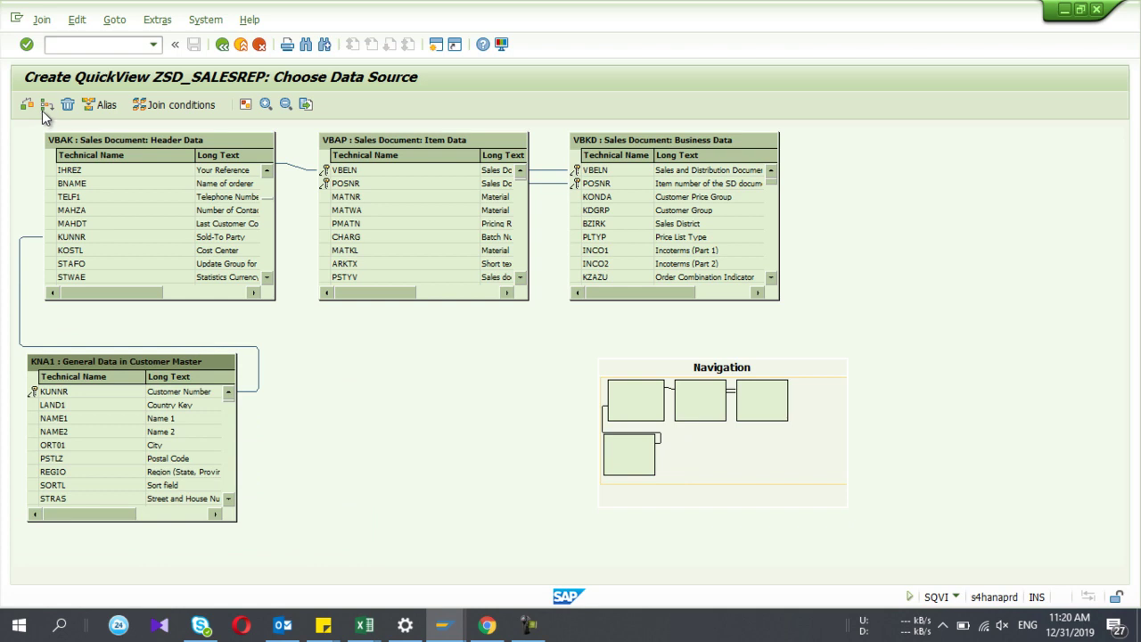
pyautogui.click(49, 105)
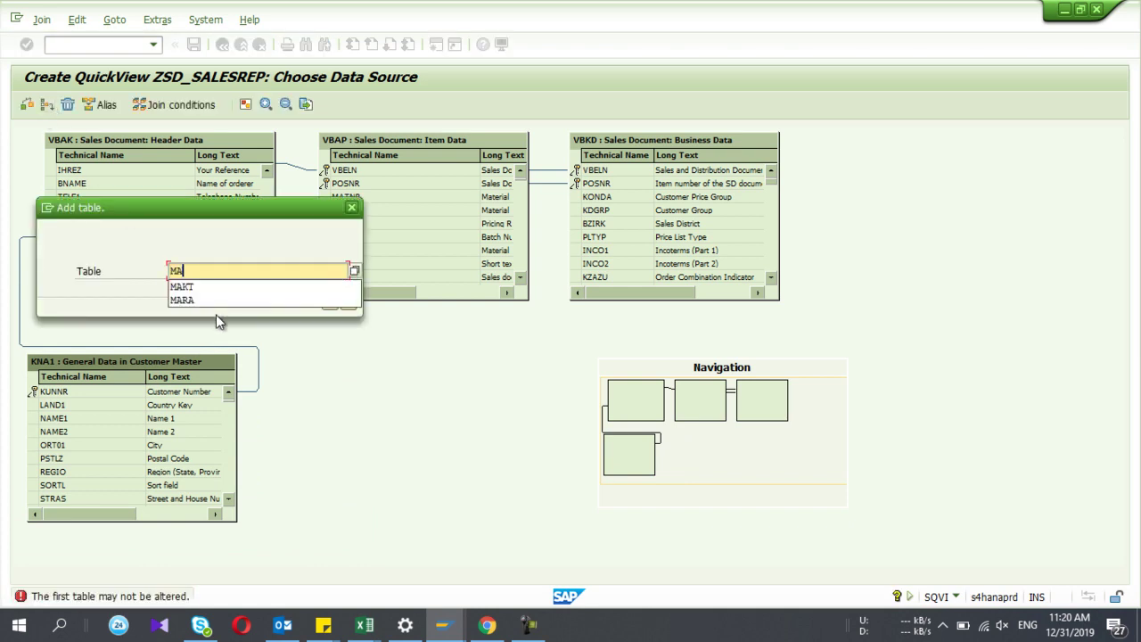
# - Add the MAKT material descriptions table to the join
pyautogui.write('KRT')
pyautogui.press('BackSpace')
pyautogui.press('BackSpace')
pyautogui.write('RTa')
pyautogui.press('BackSpace')
pyautogui.press('BackSpace')
pyautogui.press('BackSpace')
pyautogui.write('T')
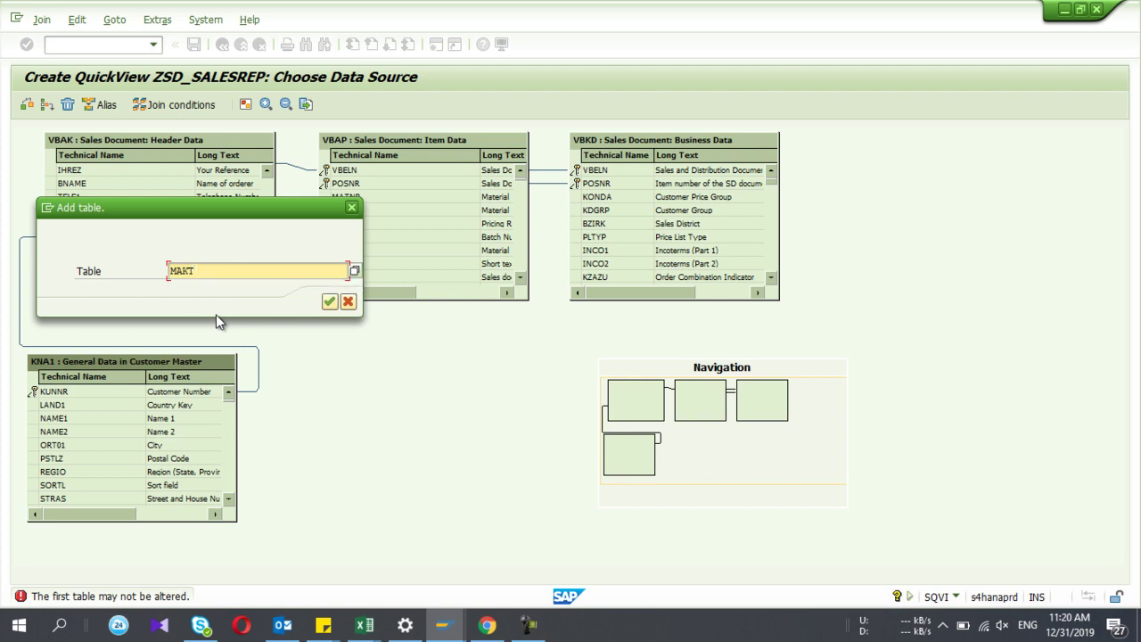
pyautogui.click(329, 302)
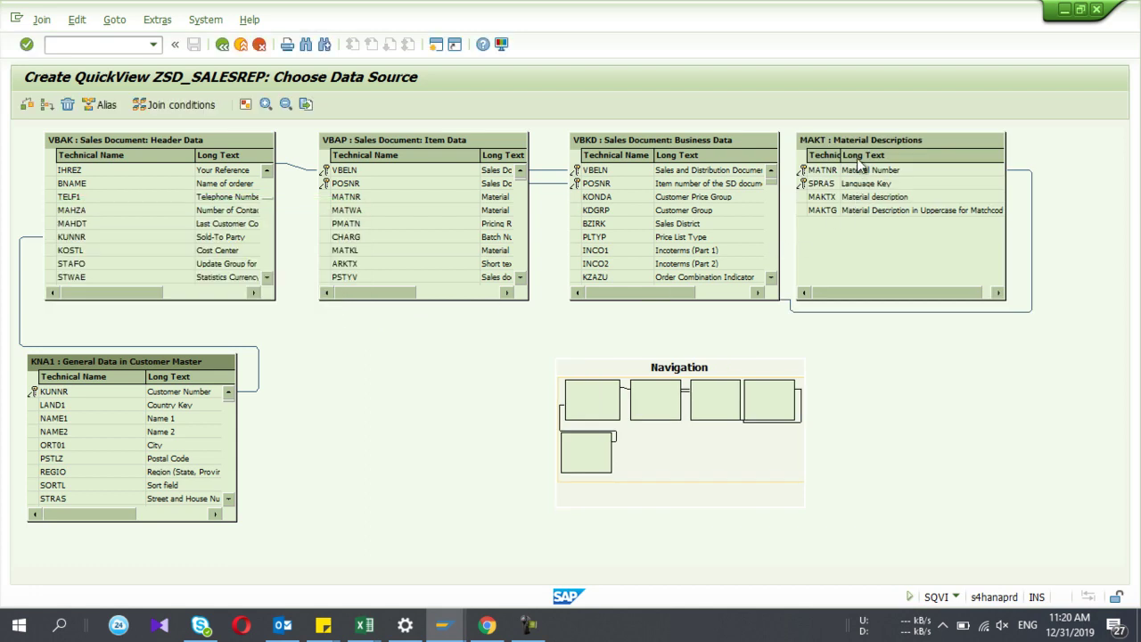
# - Place MAKT below VBAP, rejoin it on VBAP-MATNR instead of VBKD, and go to list design
pyautogui.moveTo(857, 146); pyautogui.dragTo(382, 375)
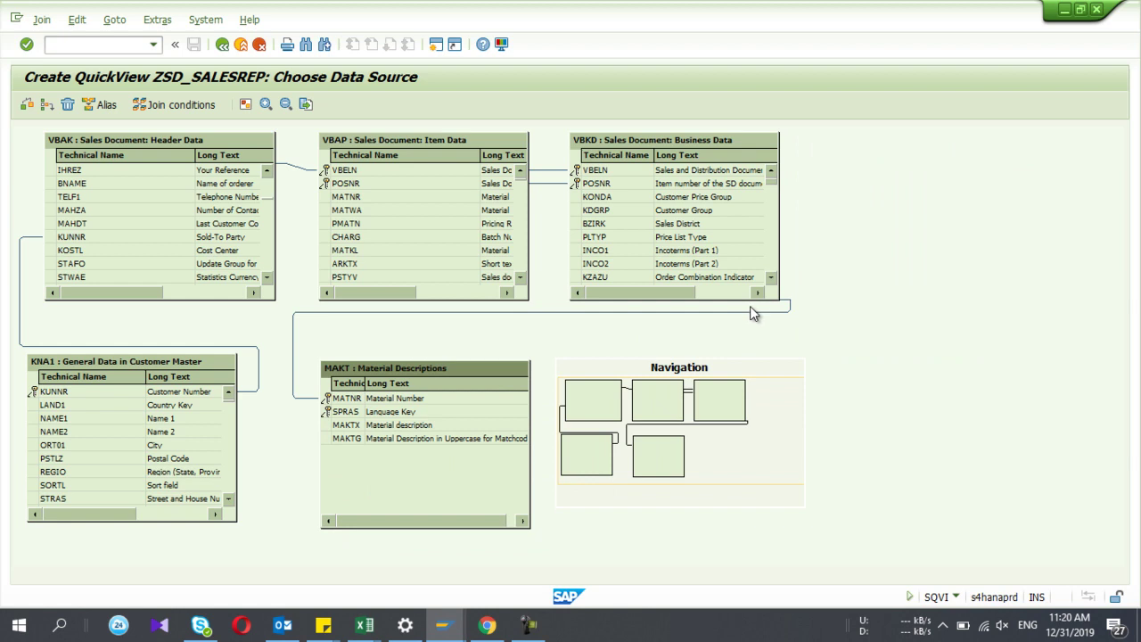
pyautogui.click(790, 302)
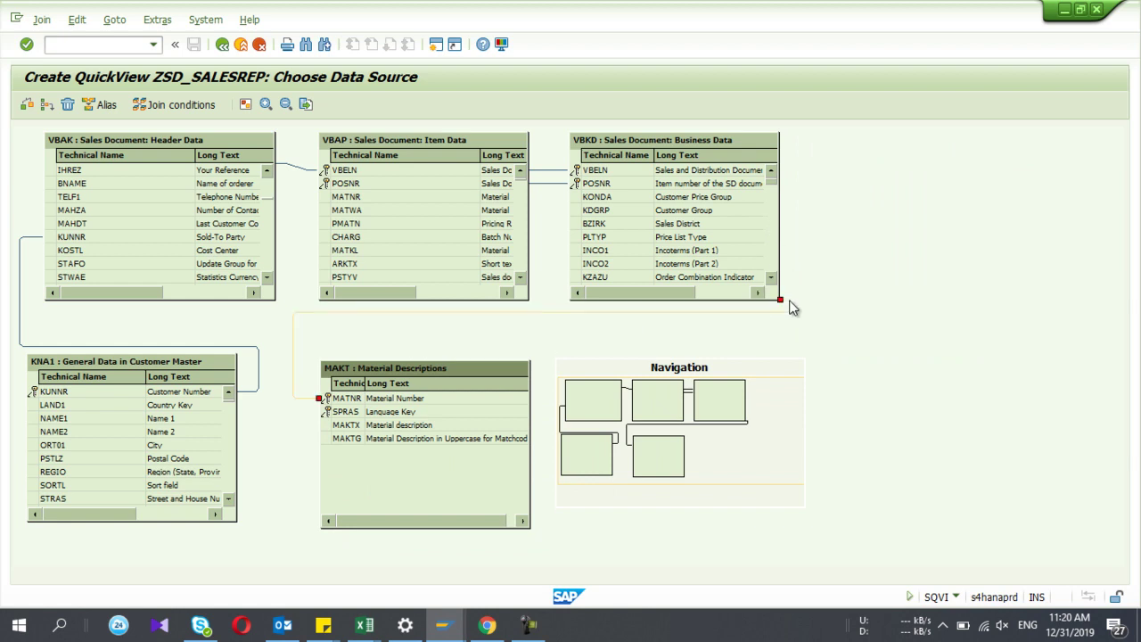
pyautogui.moveTo(781, 302); pyautogui.dragTo(532, 251)
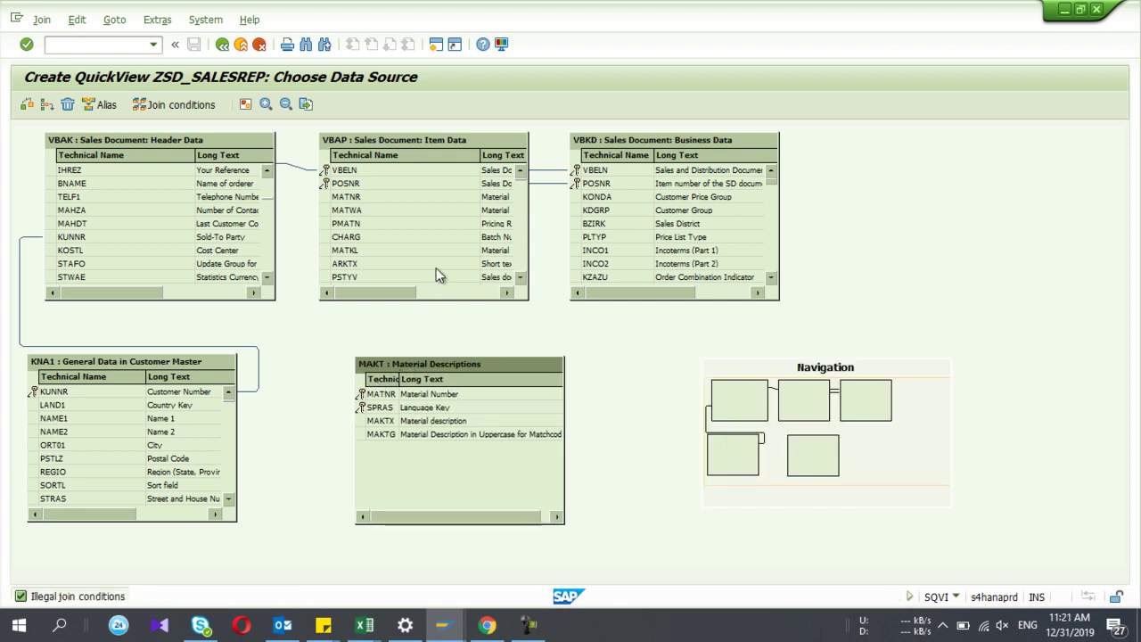
pyautogui.moveTo(360, 195); pyautogui.dragTo(327, 194)
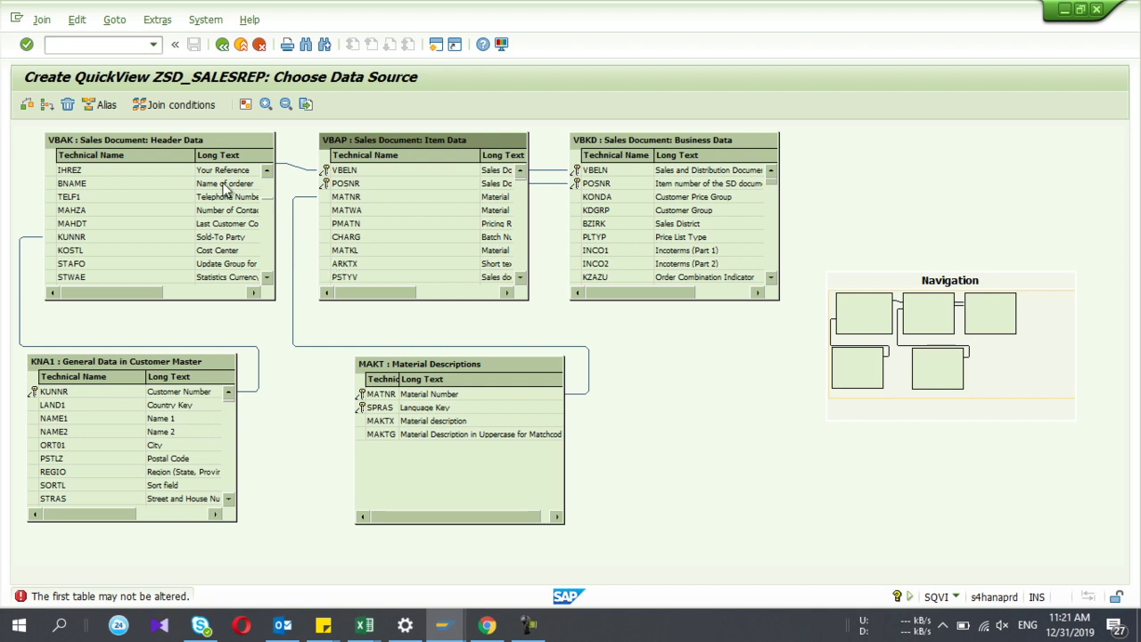
pyautogui.click(188, 250)
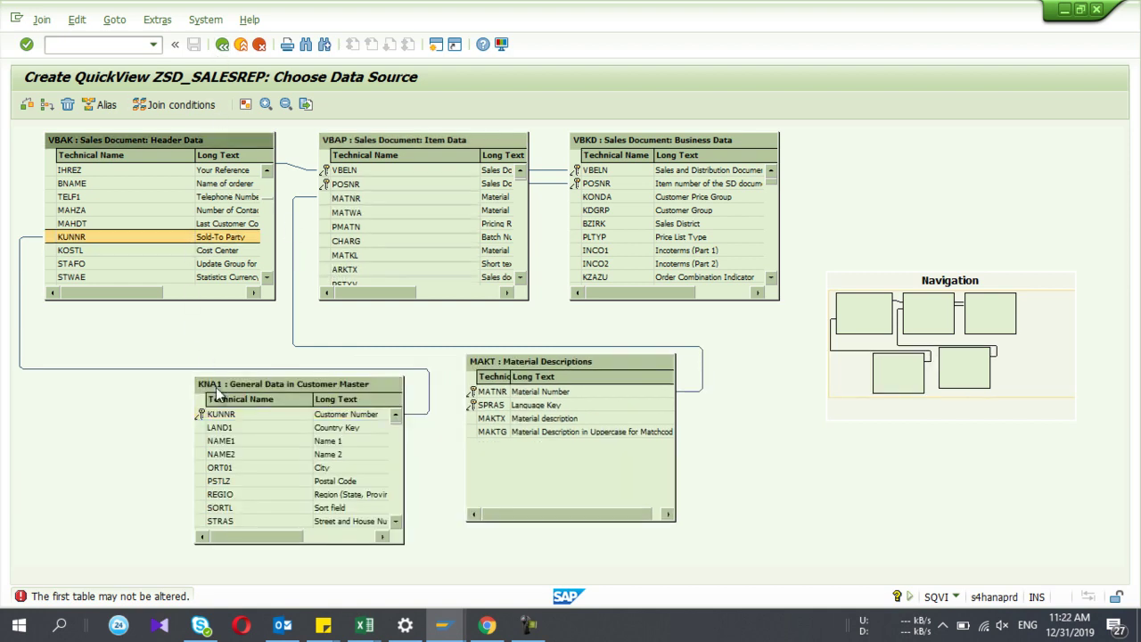
pyautogui.click(222, 45)
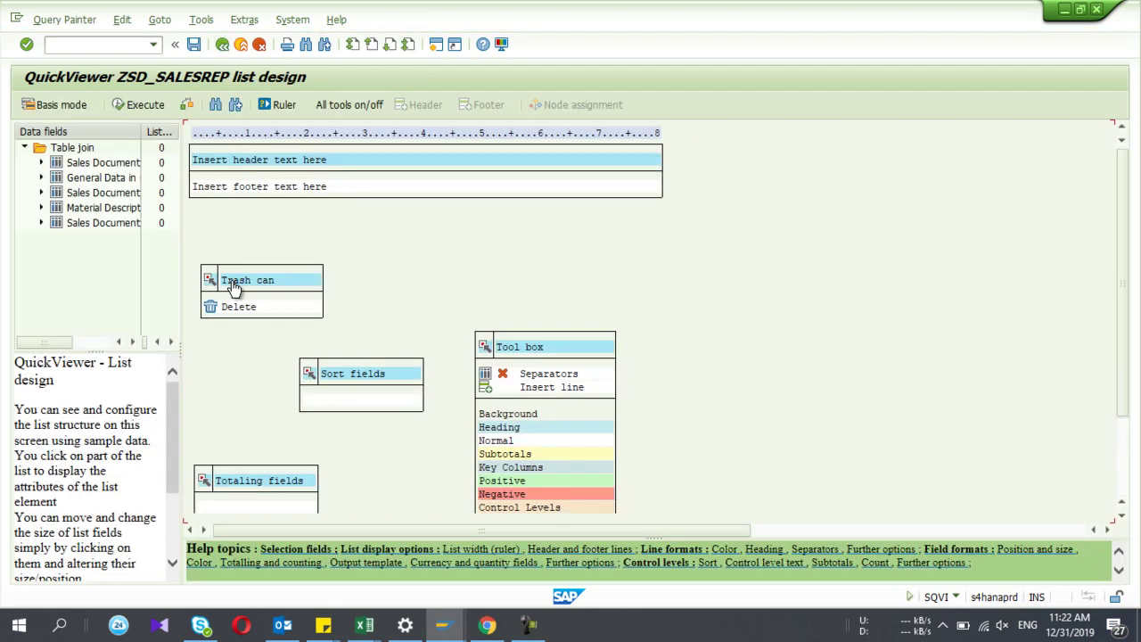
# - Add Sales Document, creation date and Sales Document Type to the list and selection screen
pyautogui.moveTo(181, 258); pyautogui.dragTo(435, 258)
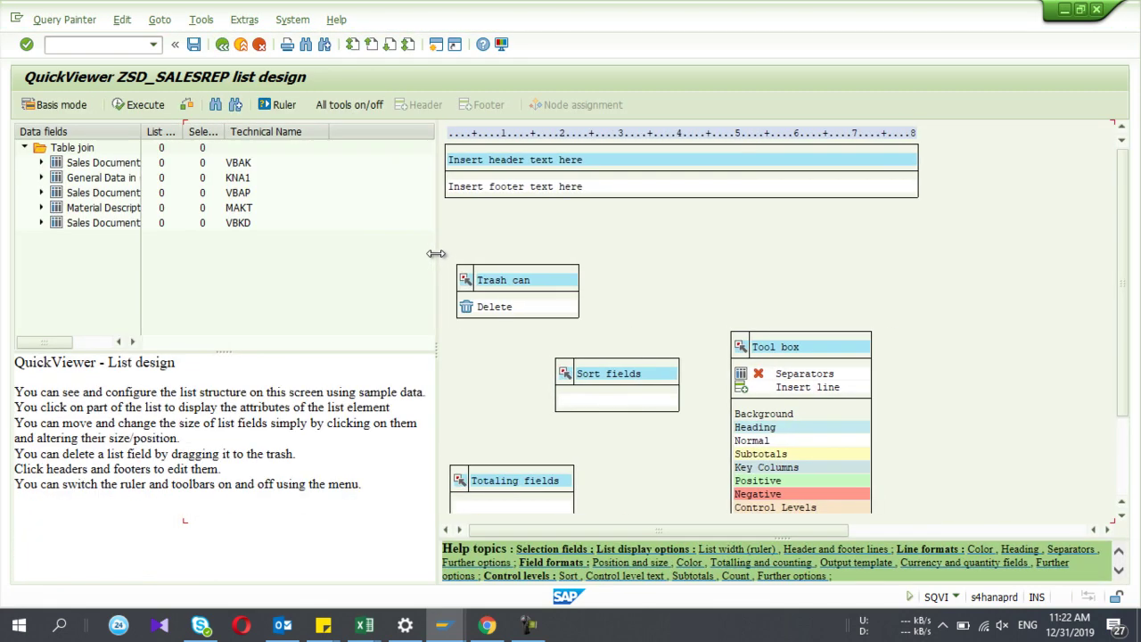
pyautogui.click(40, 163)
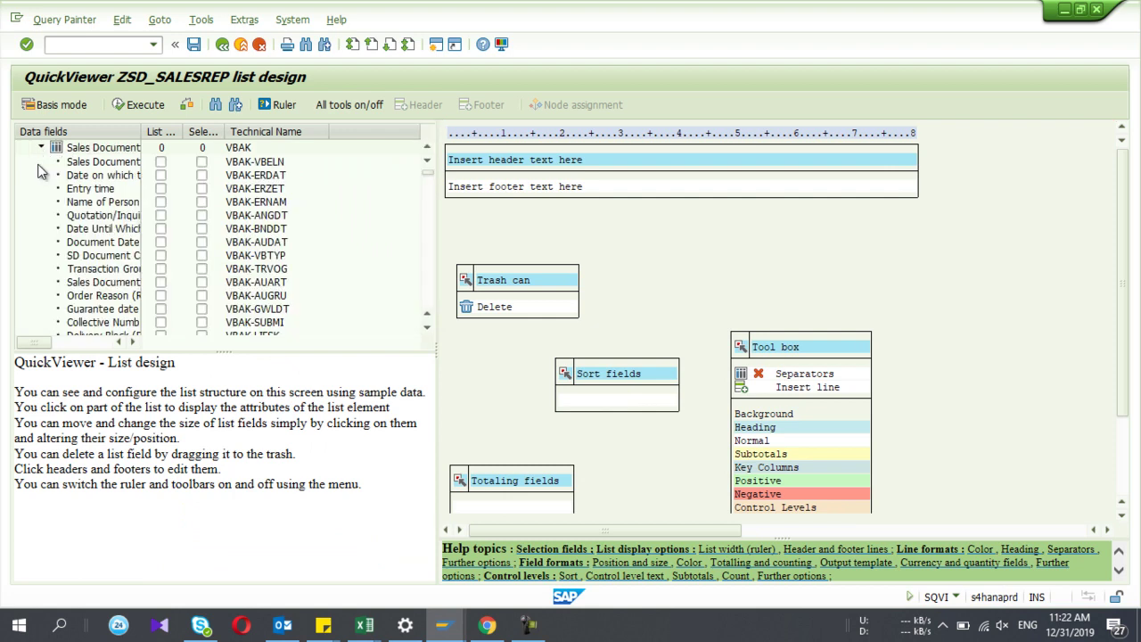
pyautogui.moveTo(143, 131); pyautogui.dragTo(253, 131)
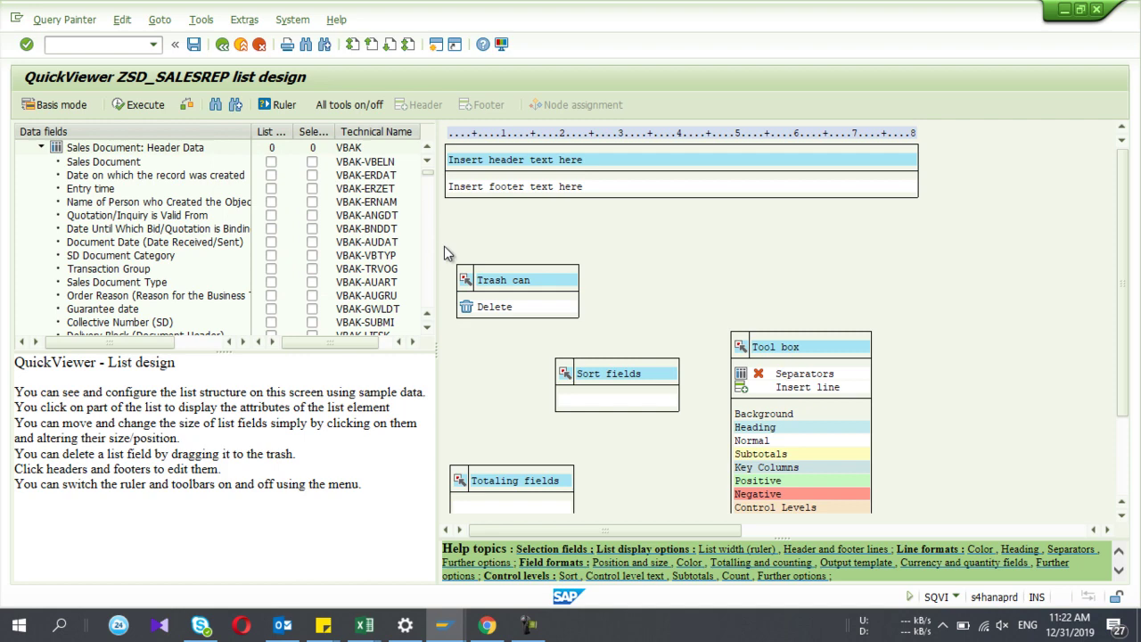
pyautogui.moveTo(437, 234); pyautogui.dragTo(502, 229)
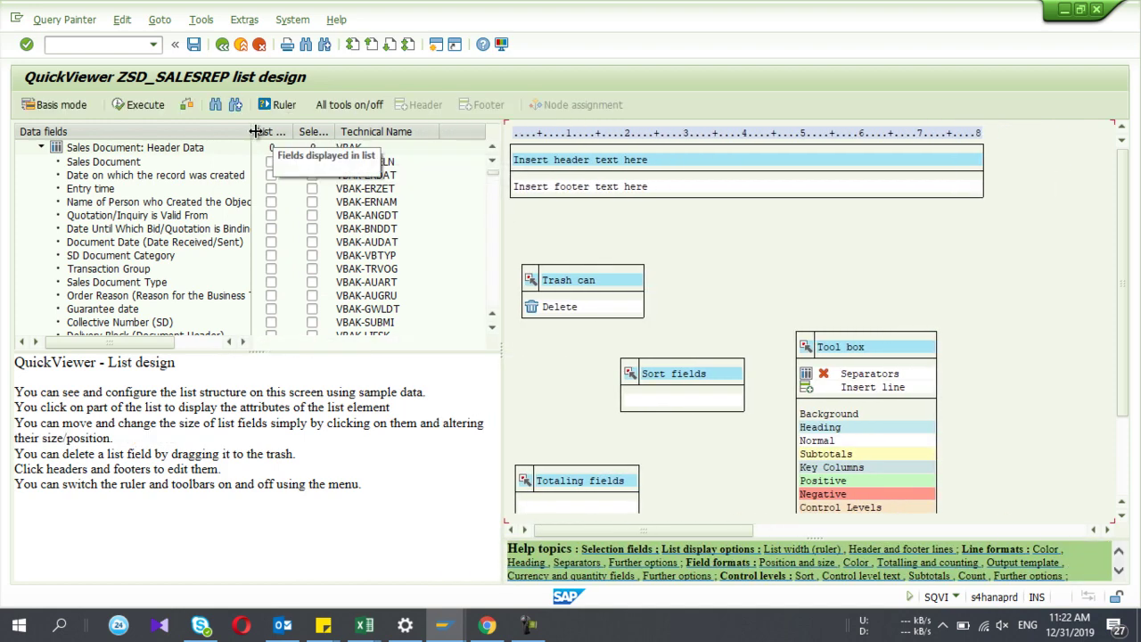
pyautogui.moveTo(256, 131); pyautogui.dragTo(295, 132)
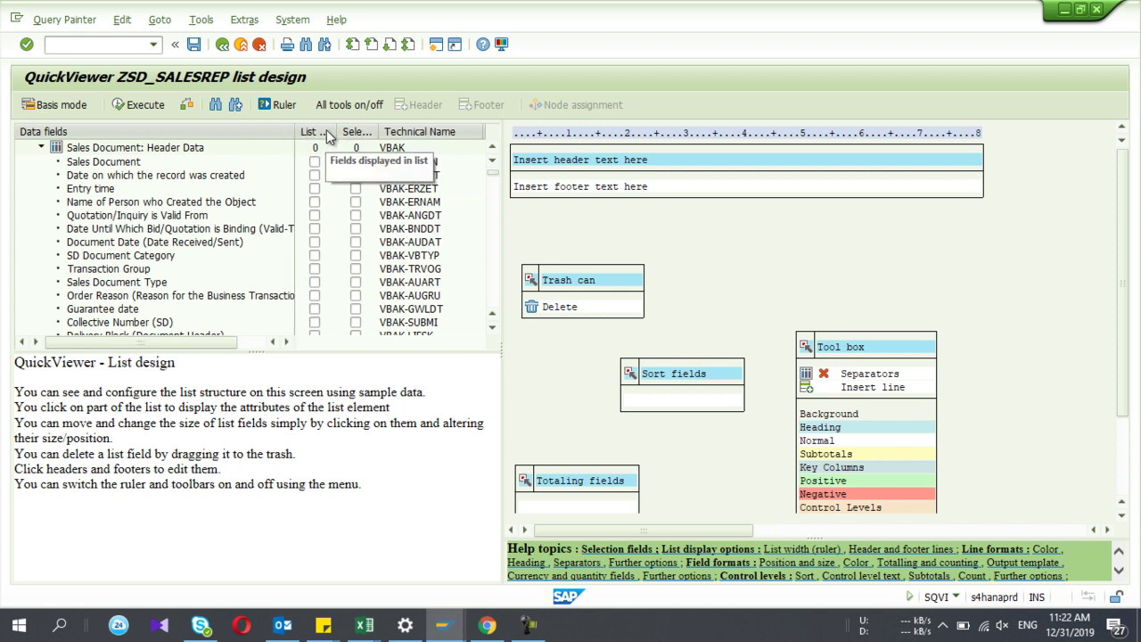
pyautogui.click(314, 162)
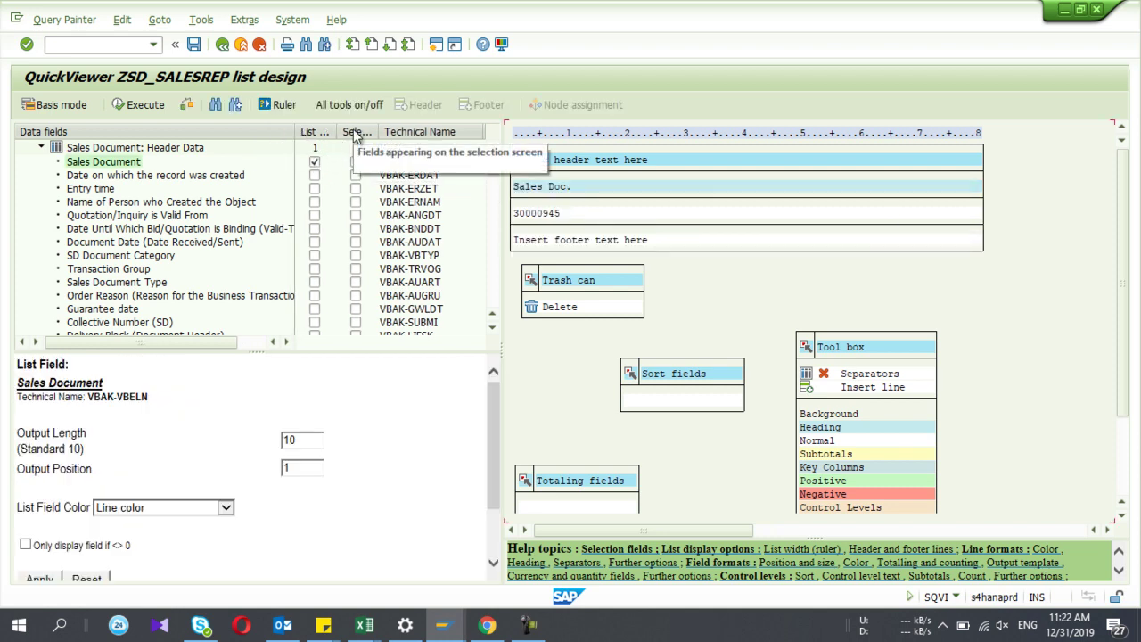
pyautogui.click(356, 162)
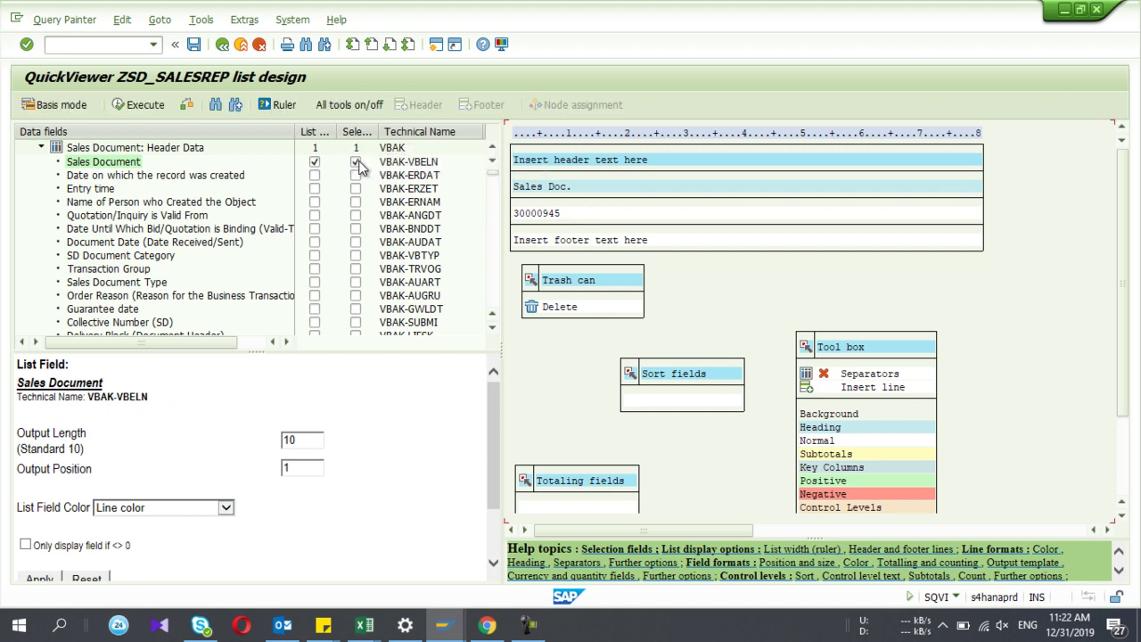
pyautogui.click(314, 175)
pyautogui.click(355, 176)
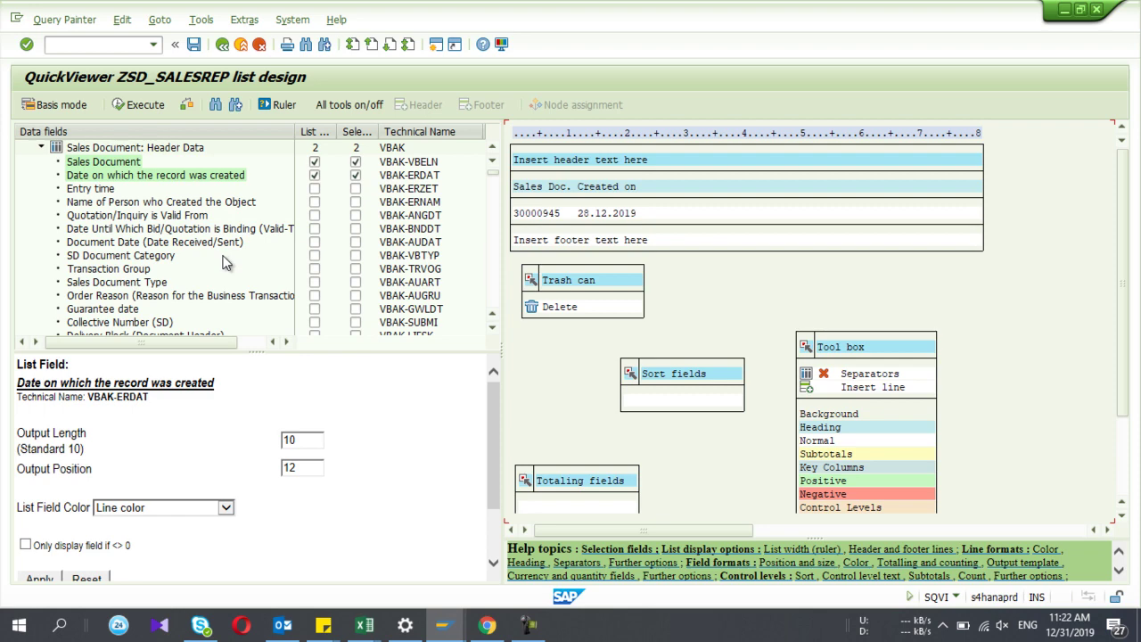
pyautogui.click(314, 282)
pyautogui.click(357, 283)
# - Add Sales Organization, Distribution Channel and Division to the list and selection screen
pyautogui.scroll(-2, 266, 272)
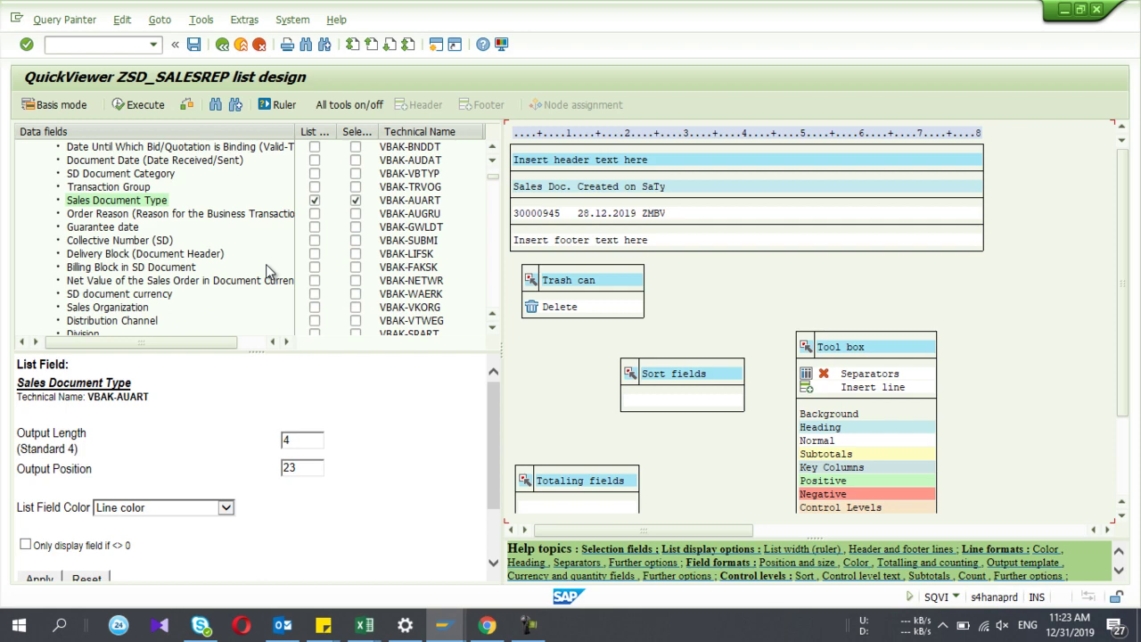
pyautogui.scroll(-1, 265, 265)
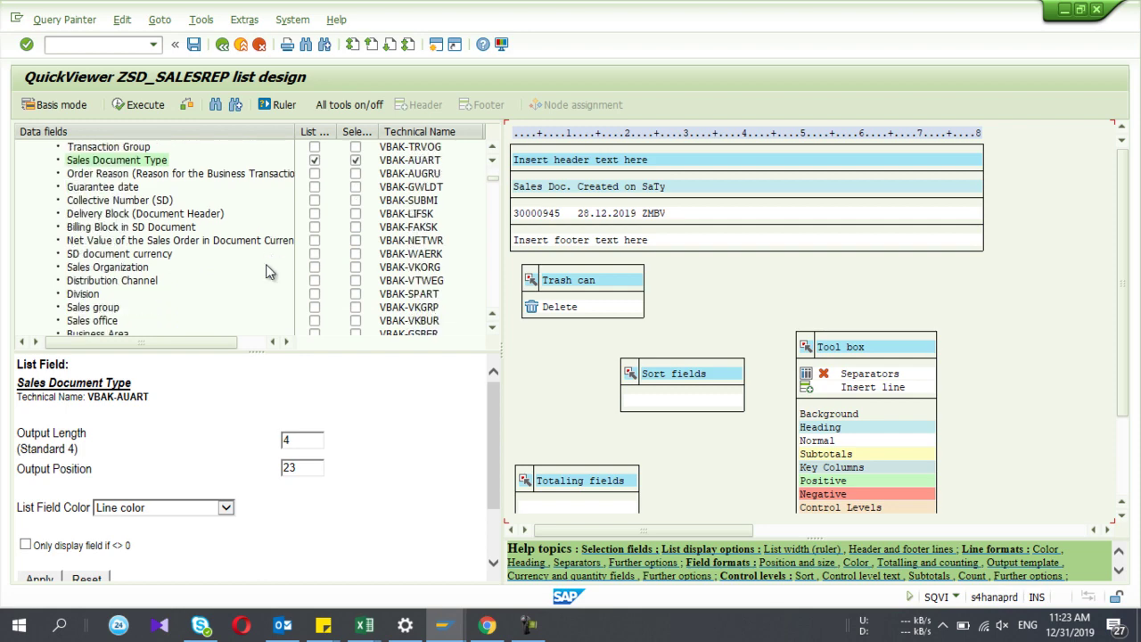
pyautogui.scroll(-1, 266, 265)
pyautogui.scroll(-1, 266, 264)
pyautogui.scroll(3, 266, 264)
pyautogui.scroll(-2, 266, 264)
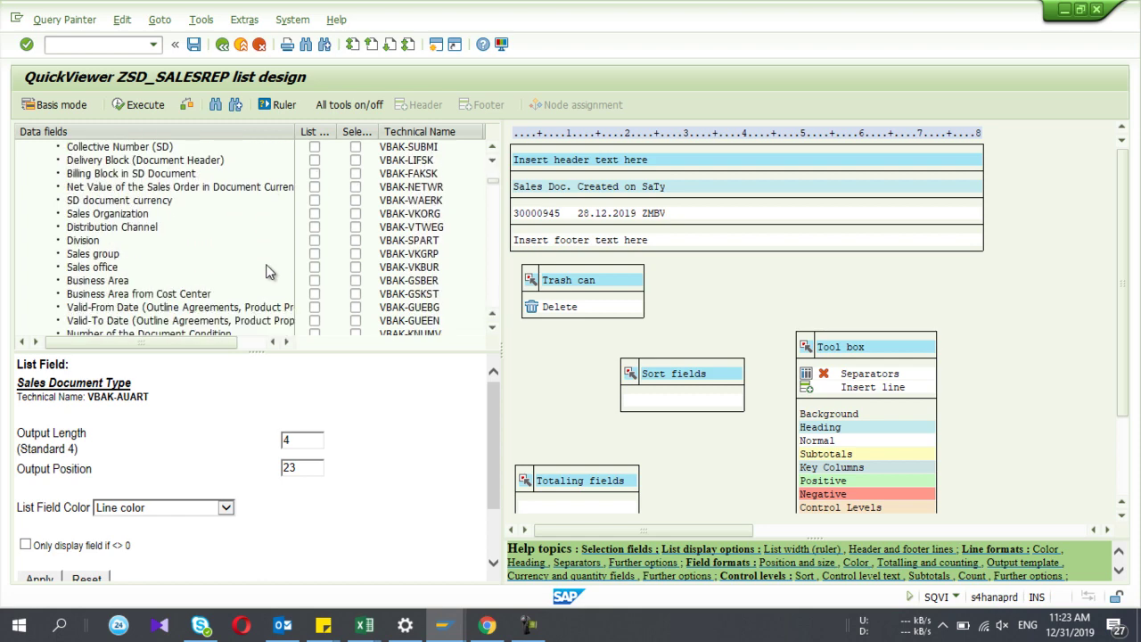
pyautogui.click(314, 214)
pyautogui.click(356, 214)
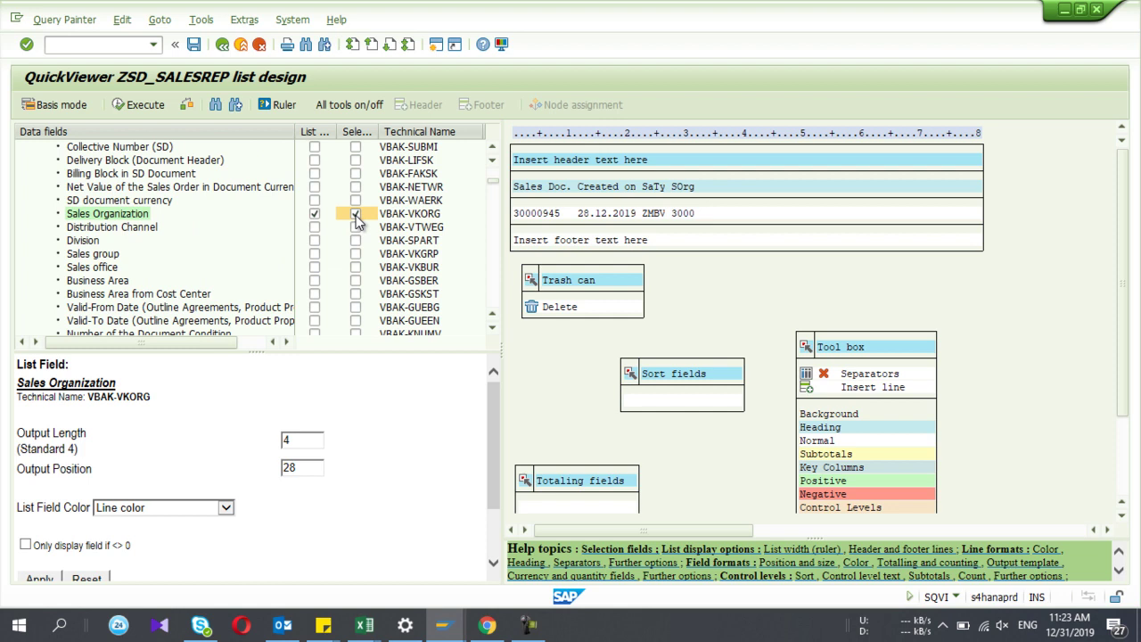
pyautogui.click(314, 228)
pyautogui.click(356, 227)
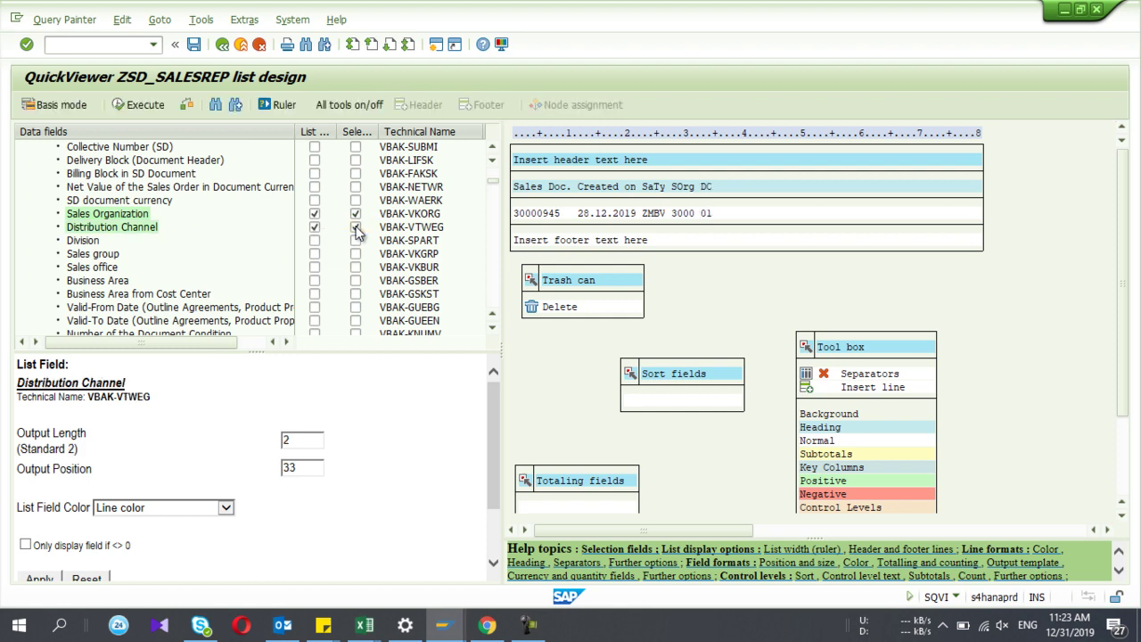
pyautogui.click(314, 240)
pyautogui.click(356, 240)
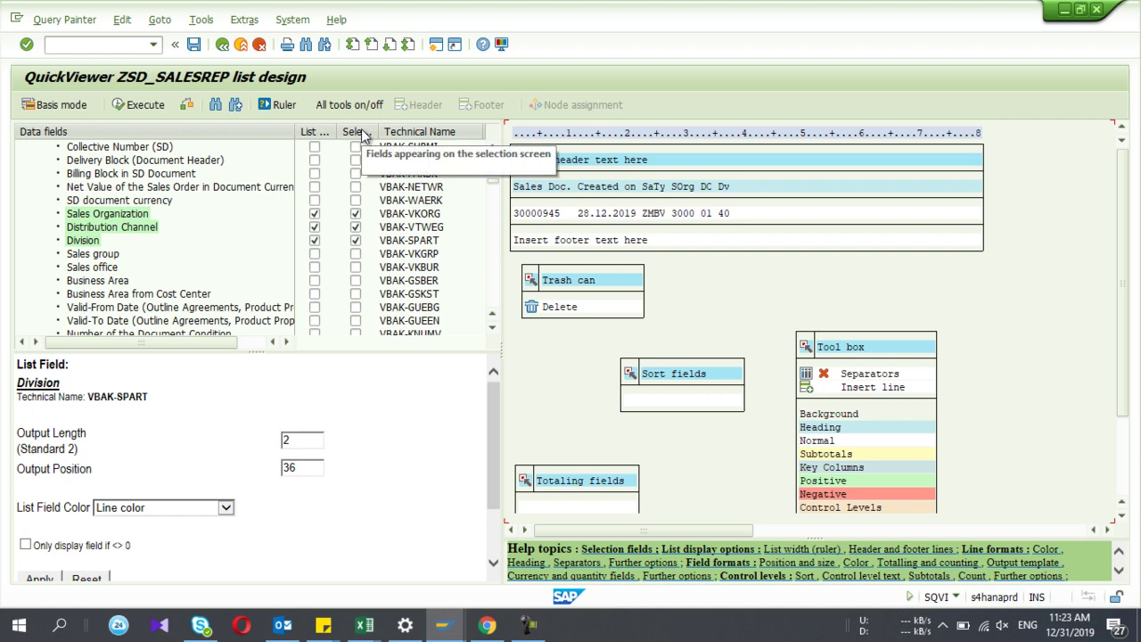
# - Add Sold-To Party to both the output list and the selection screen
pyautogui.scroll(-2, 346, 220)
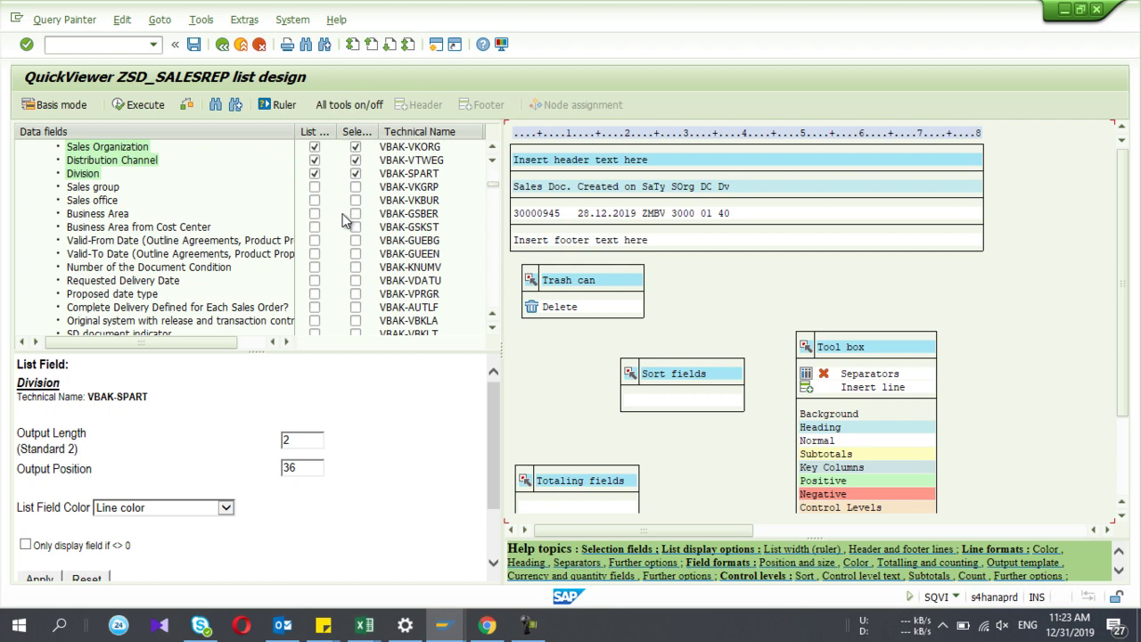
pyautogui.scroll(-2, 346, 220)
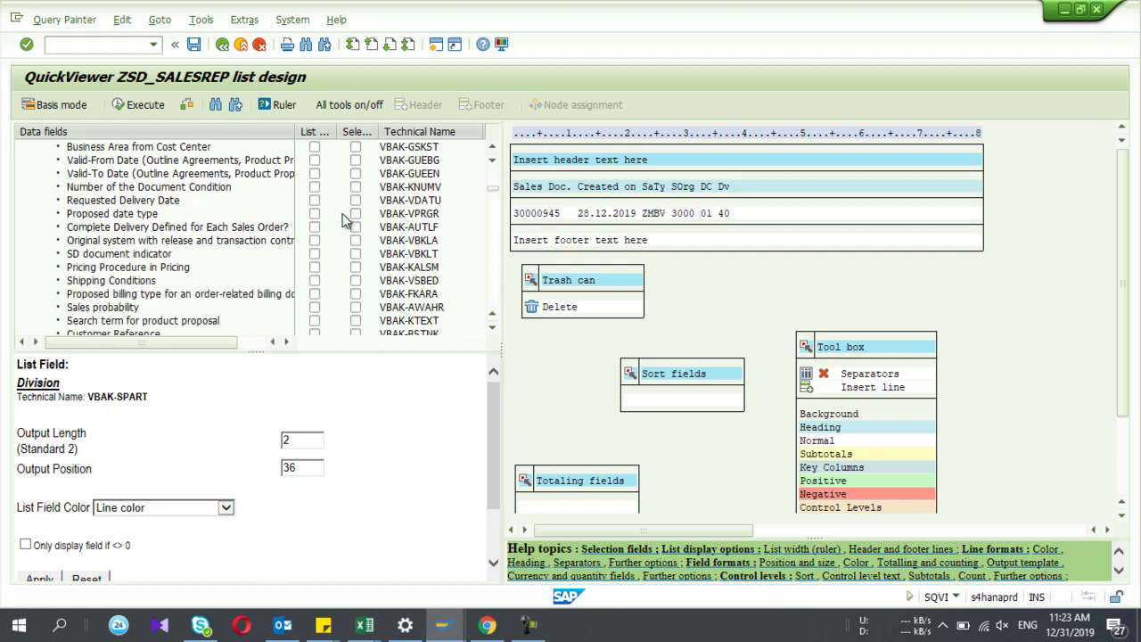
pyautogui.scroll(-3, 346, 221)
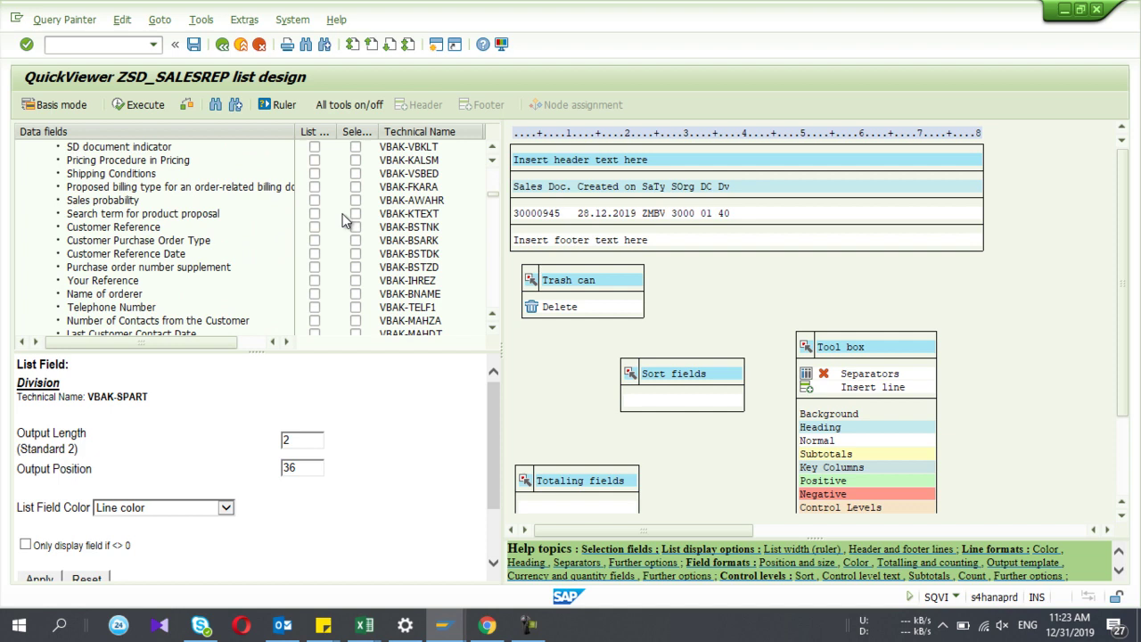
pyautogui.scroll(-1, 345, 219)
pyautogui.click(354, 202)
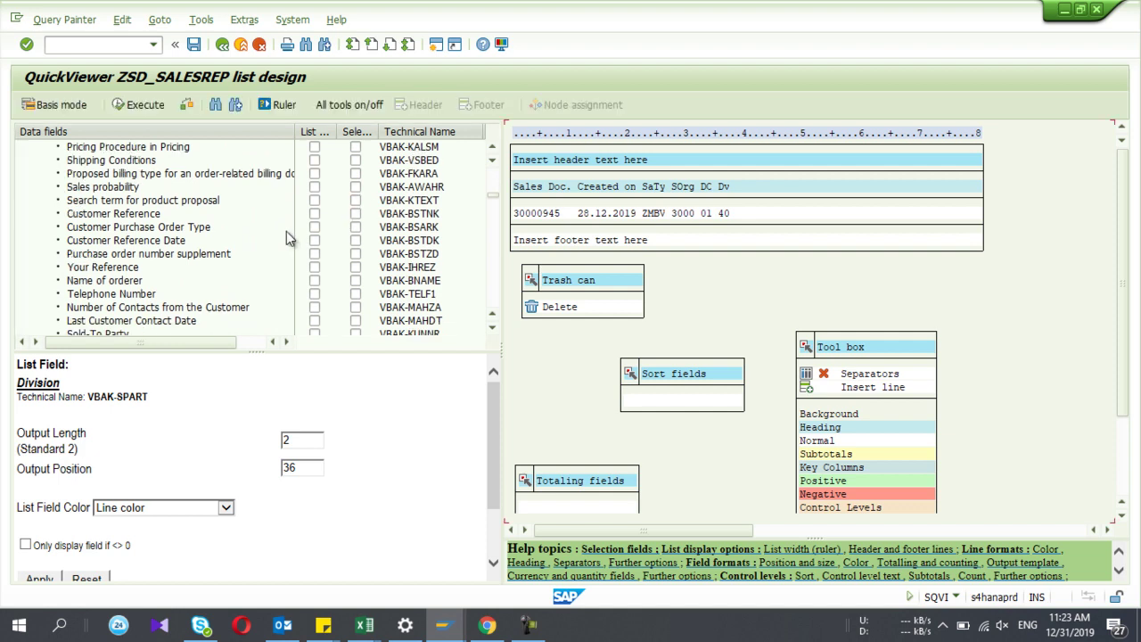
pyautogui.scroll(-2, 286, 231)
pyautogui.click(314, 253)
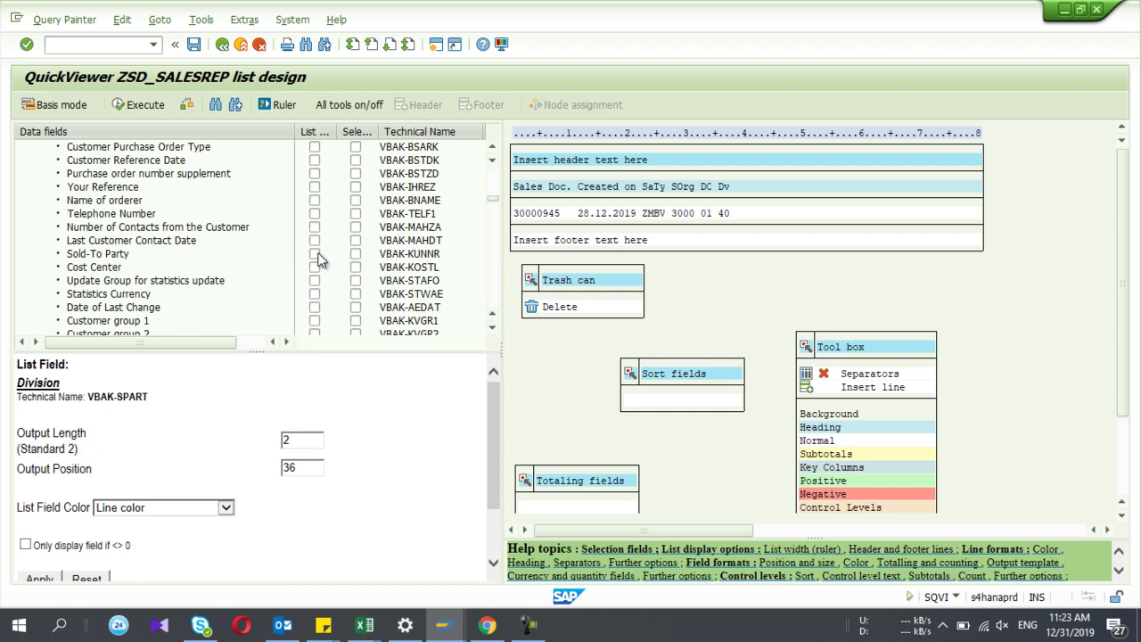
pyautogui.click(355, 253)
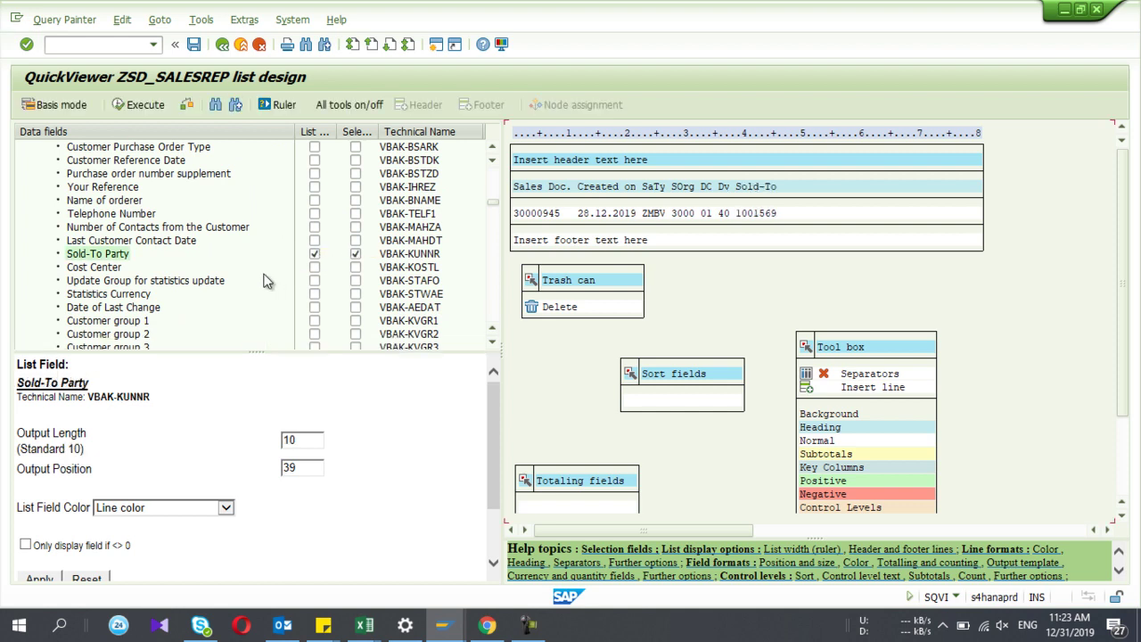
# - Set Sold-To Party's output length to 15 and its heading to 'Customer Code'
pyautogui.click(747, 191)
pyautogui.press('BackSpace')
pyautogui.press('BackSpace')
pyautogui.press('BackSpace')
pyautogui.press('BackSpace')
pyautogui.press('BackSpace')
pyautogui.press('BackSpace')
pyautogui.press('BackSpace')
pyautogui.write('Customer')
pyautogui.click(301, 443)
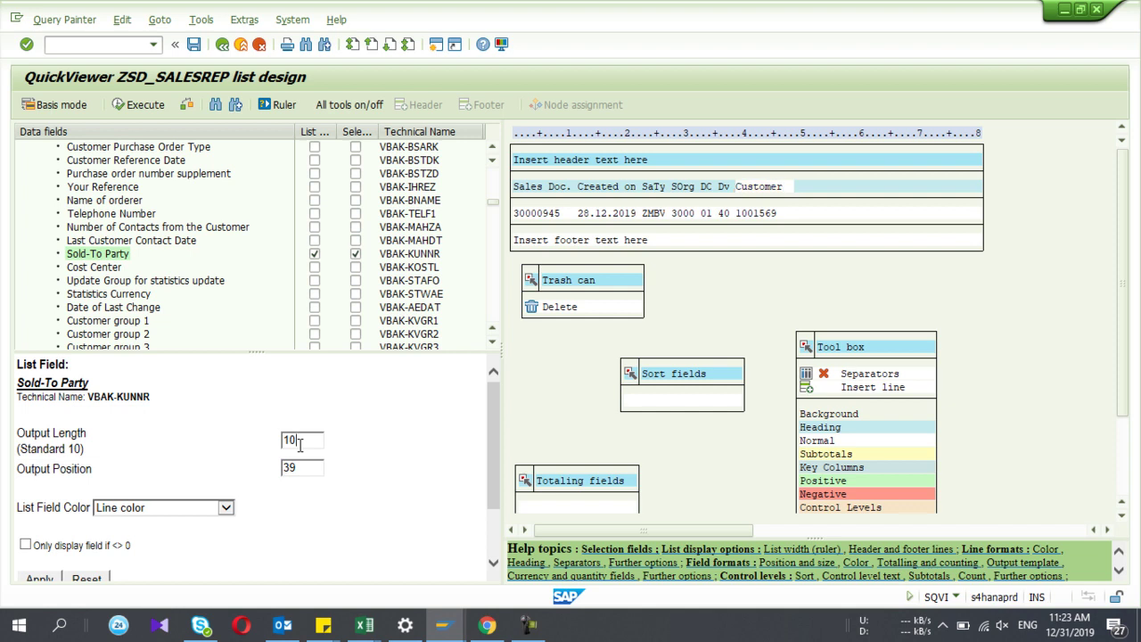
pyautogui.press('Return')
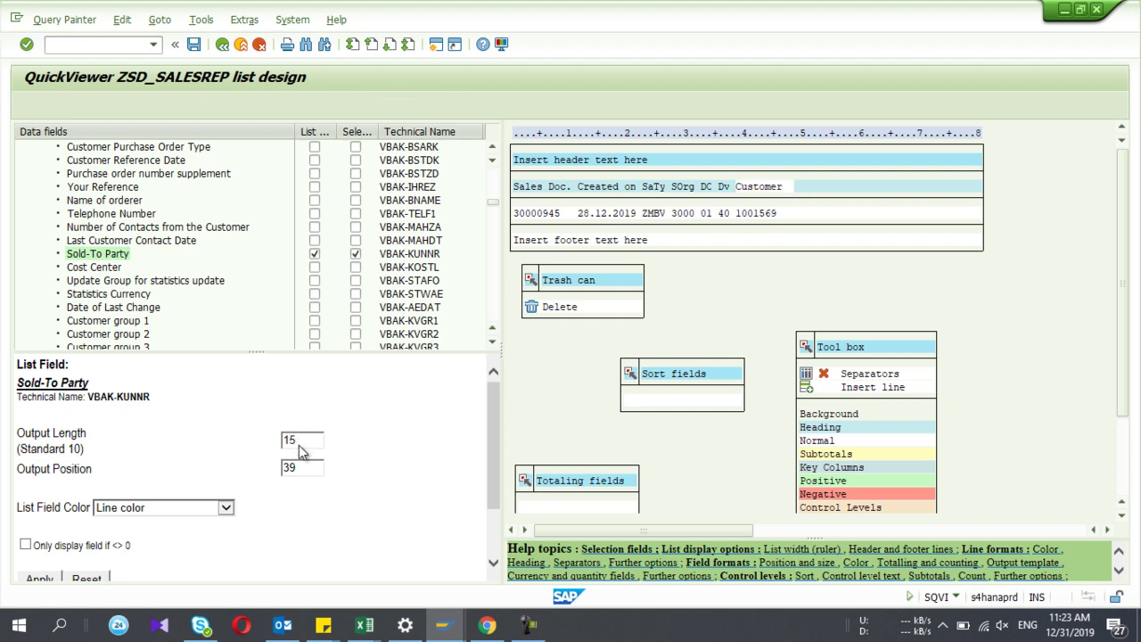
pyautogui.click(773, 190)
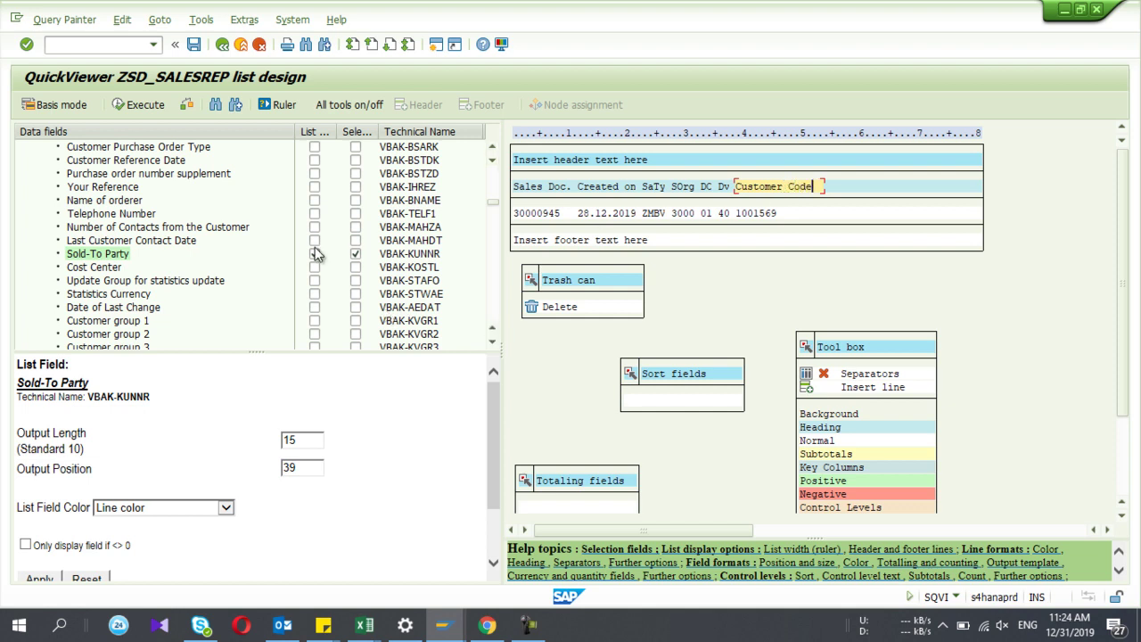
pyautogui.click(215, 266)
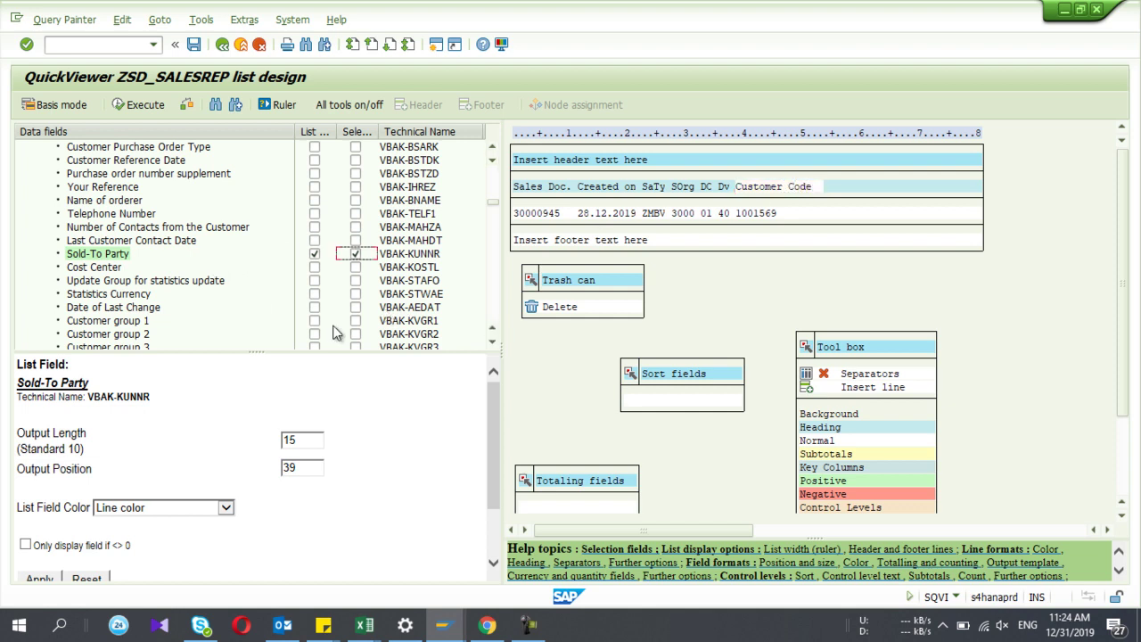
pyautogui.moveTo(493, 342); pyautogui.dragTo(494, 342)
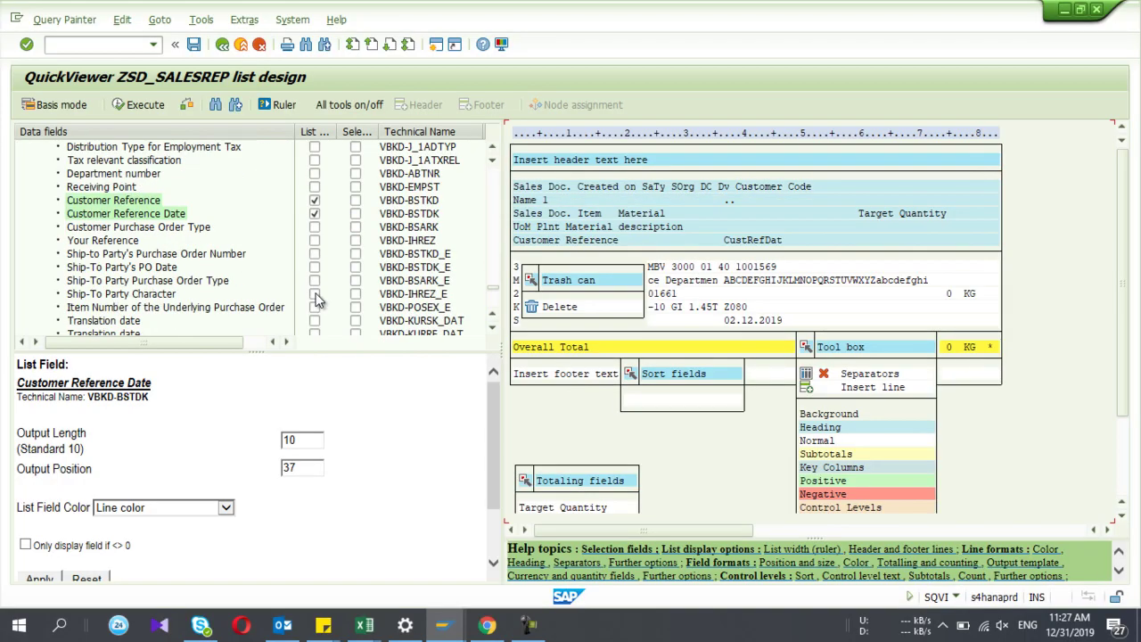
# - Add Your Reference to the output list and save the QuickView ZSD_SALESREP
pyautogui.click(314, 239)
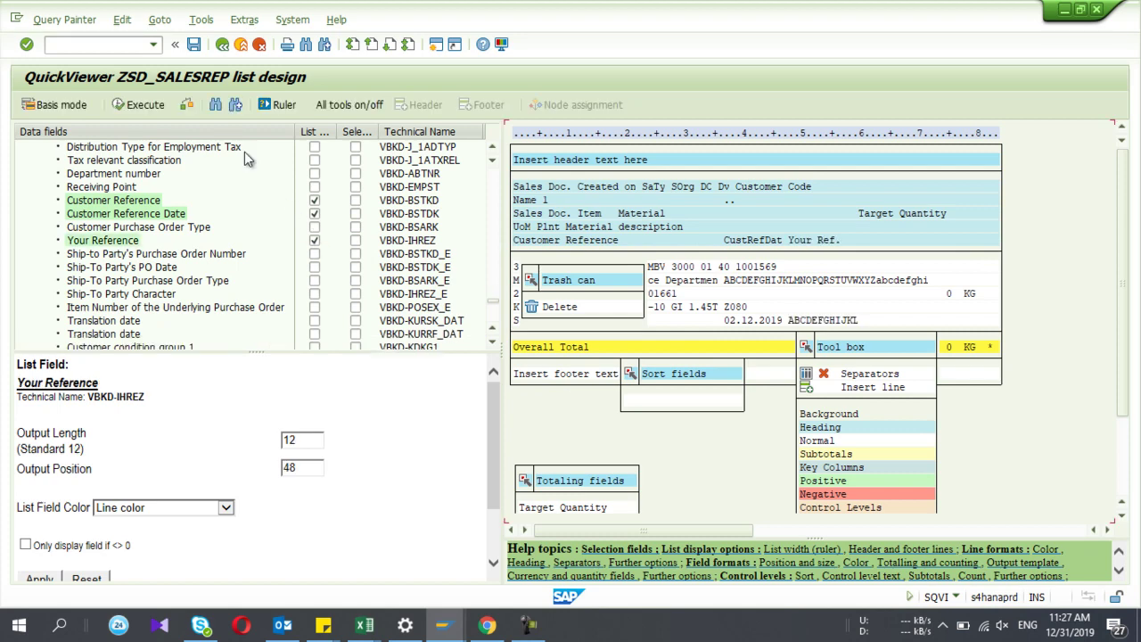
pyautogui.click(193, 44)
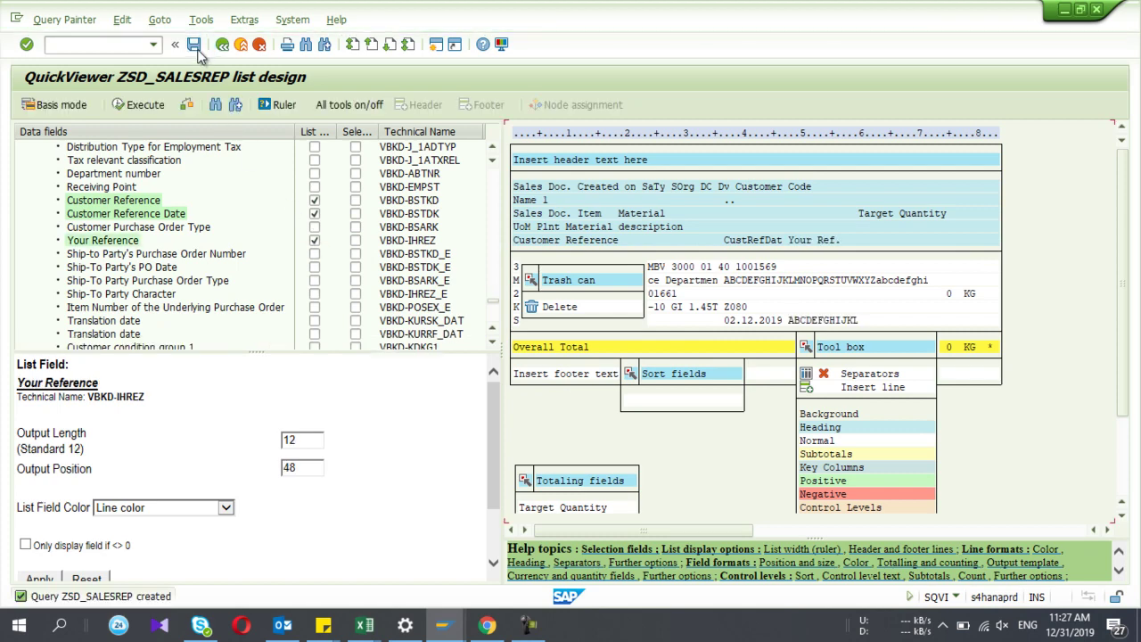
pyautogui.click(133, 107)
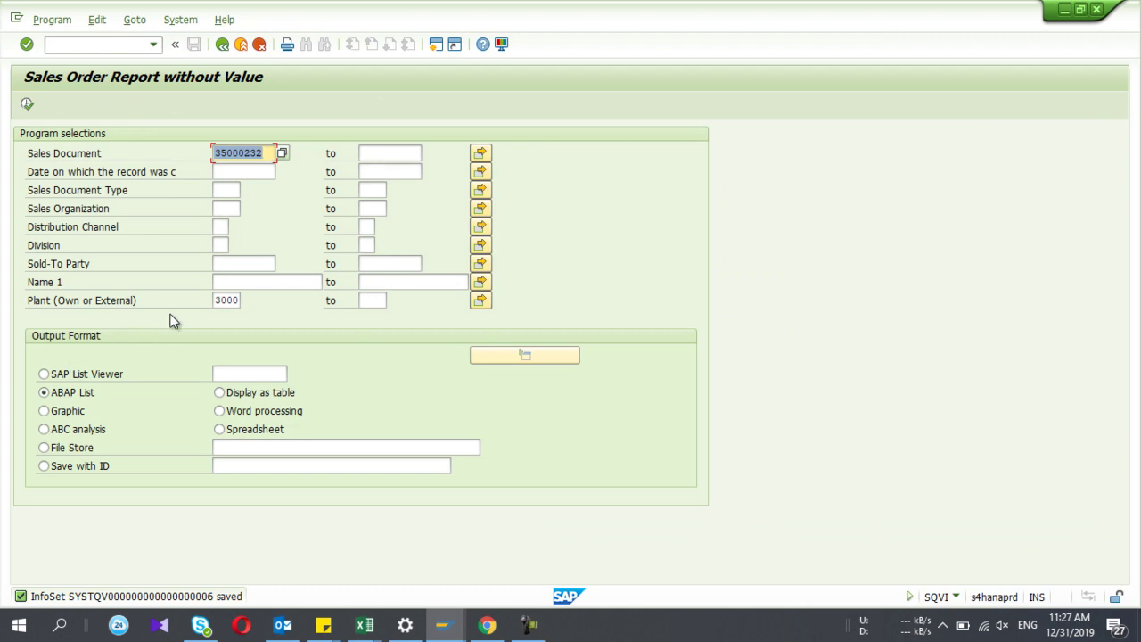
# - Clear the prefilled Sales Document value and choose SAP List Viewer as output format
pyautogui.press('BackSpace')
pyautogui.click(231, 152)
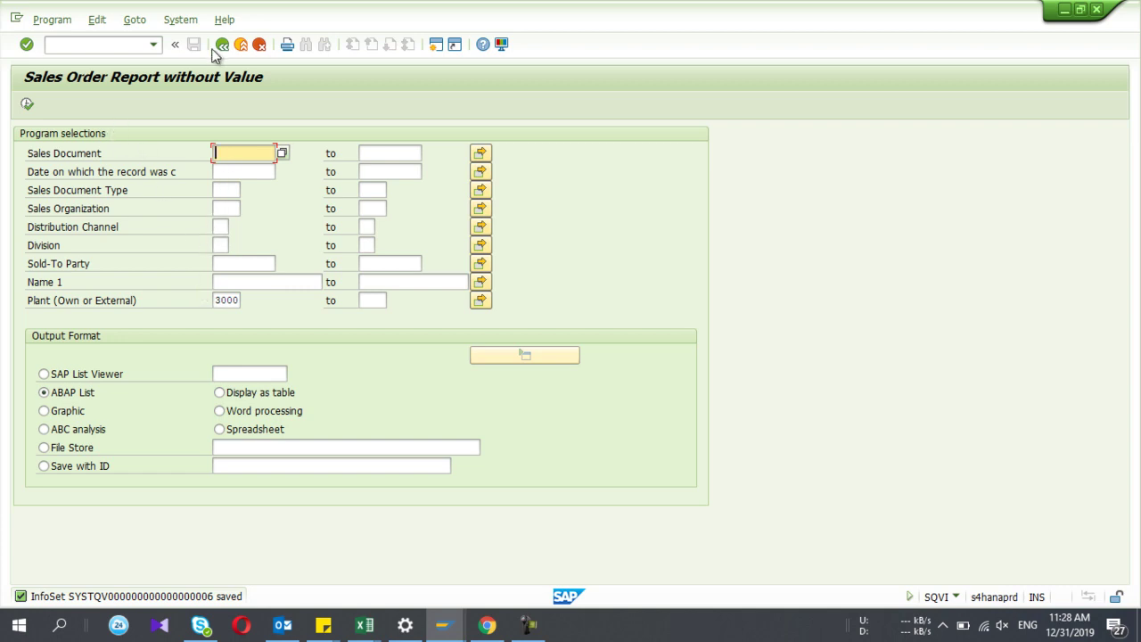
pyautogui.click(44, 374)
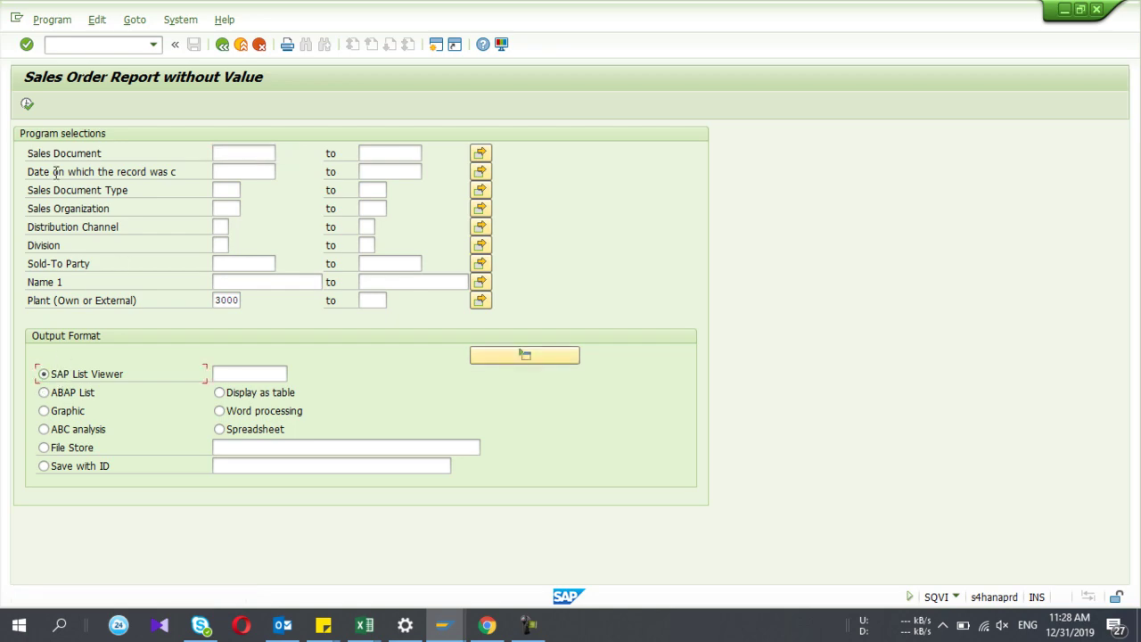
# - Back in the ZSD_SALESREP list design, tick Selection for Sales Document Item, making 10 selection fields
pyautogui.click(27, 104)
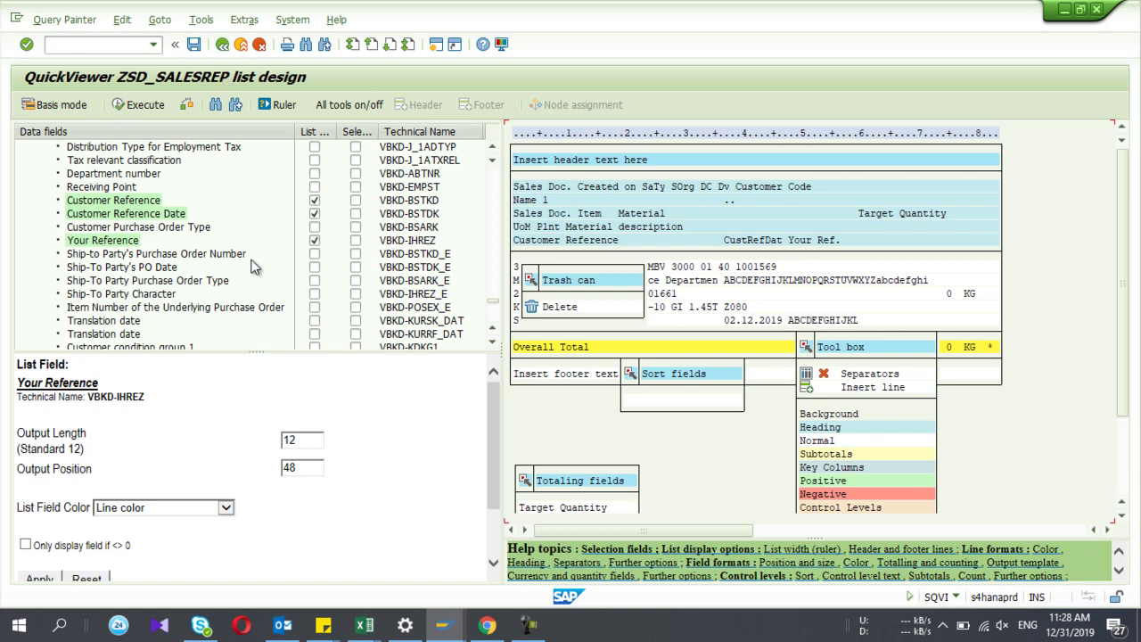
pyautogui.moveTo(491, 303); pyautogui.dragTo(485, 174)
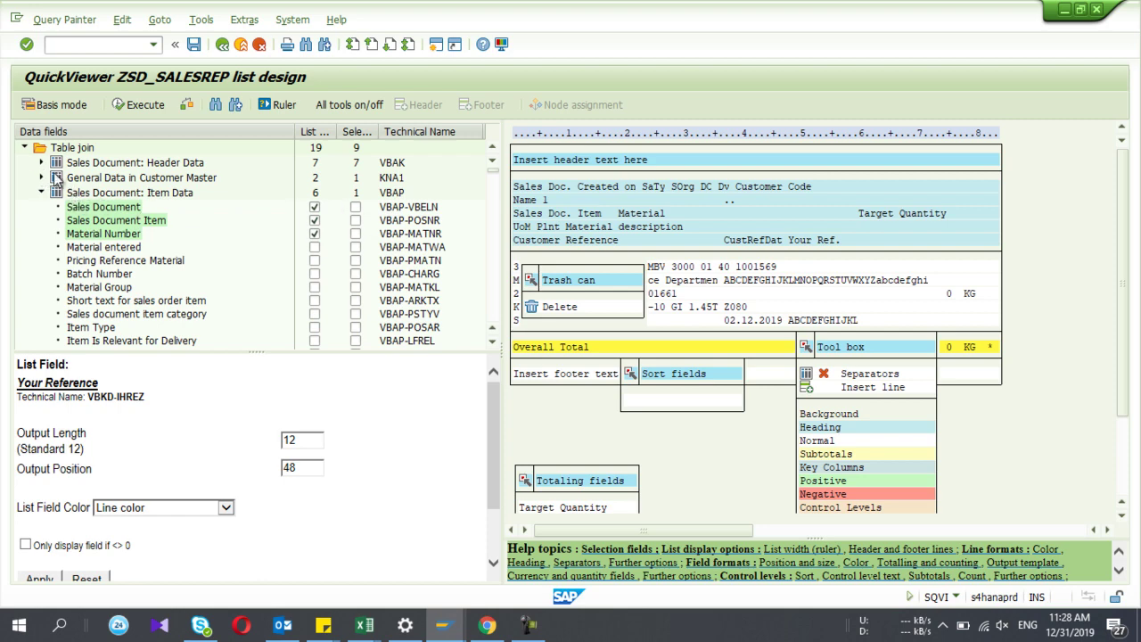
pyautogui.click(356, 222)
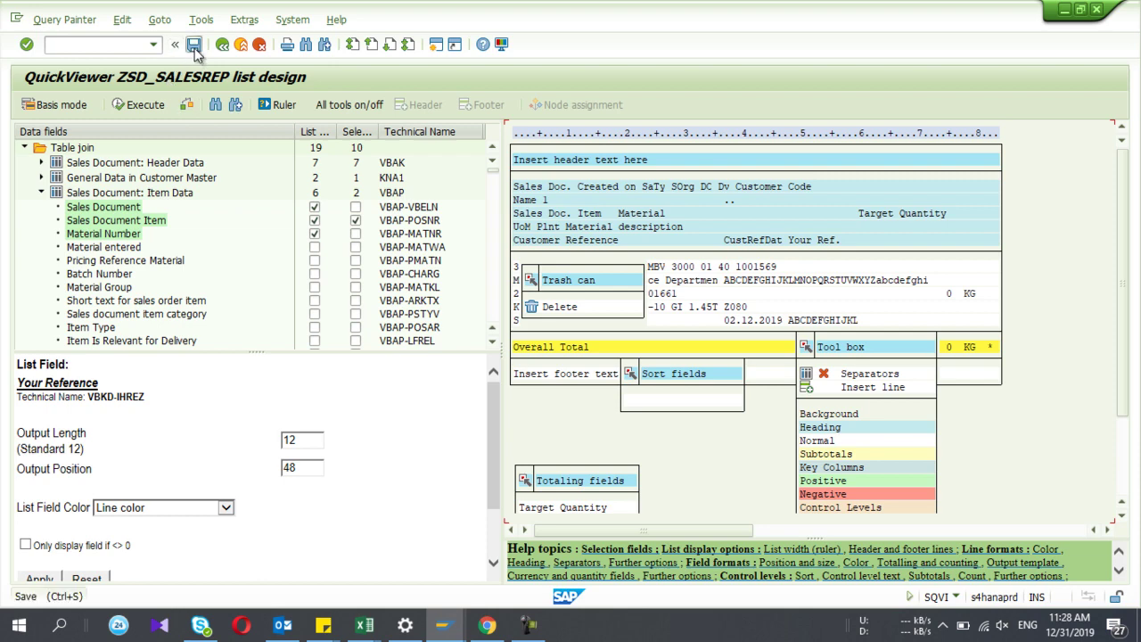
# - Leave the list design and save QuickView ZSD_SALESREP
pyautogui.click(221, 47)
pyautogui.click(221, 46)
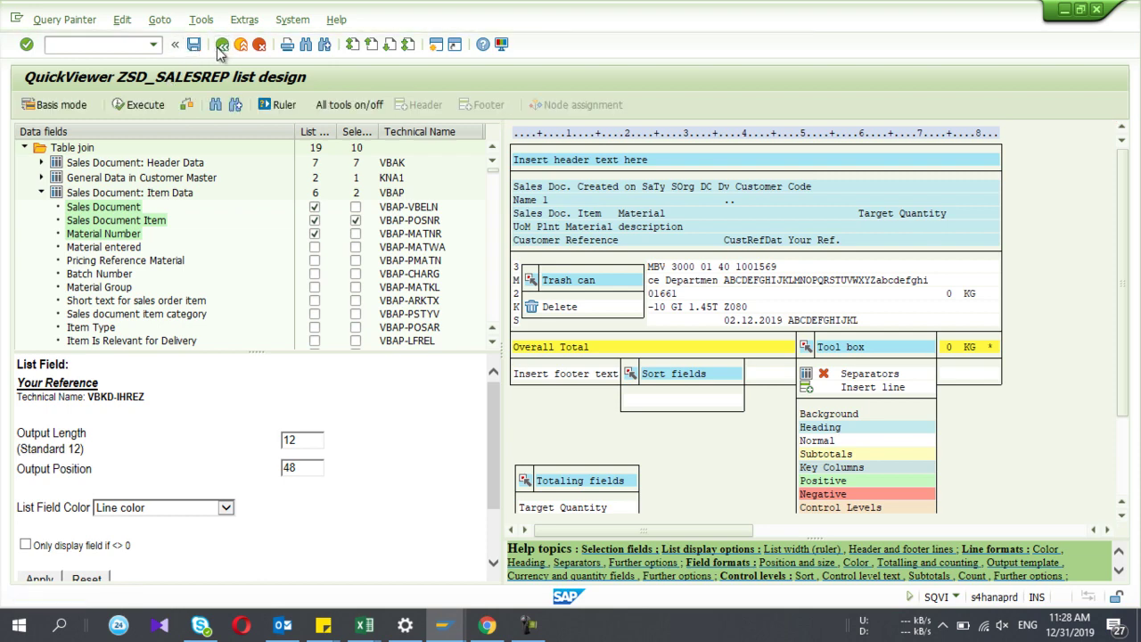
pyautogui.click(203, 304)
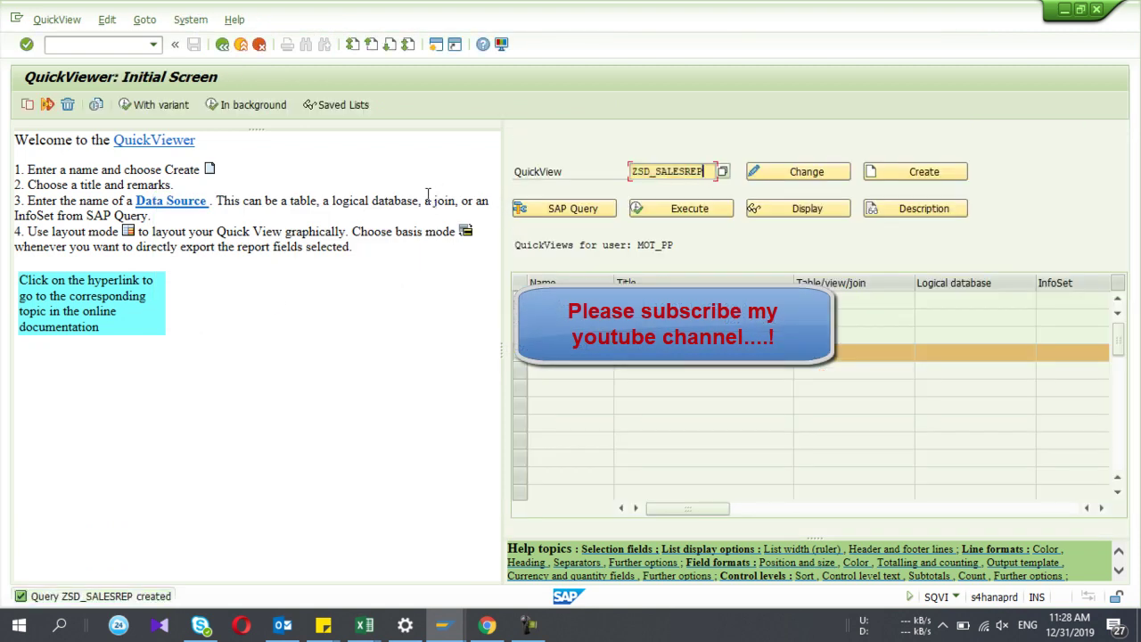
# - Start the SAP Query transaction with /nsq01
pyautogui.click(104, 46)
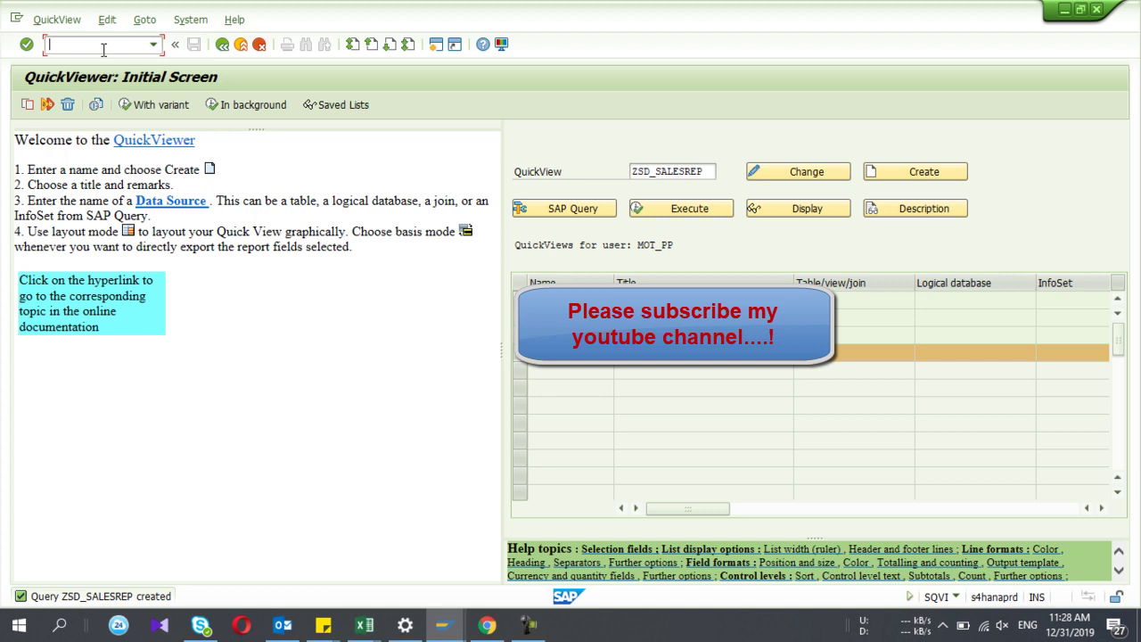
pyautogui.write('/nsq01')
pyautogui.press('Return')
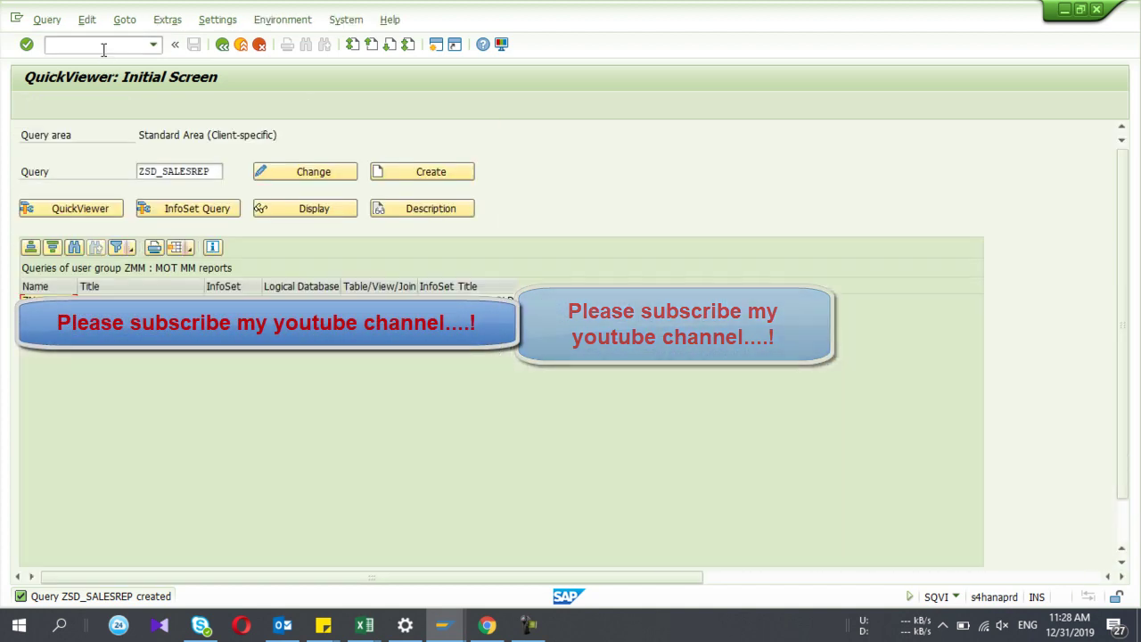
# - Keep the standard client-specific query area and switch to user group ZPP
pyautogui.click(218, 20)
pyautogui.moveTo(258, 22)
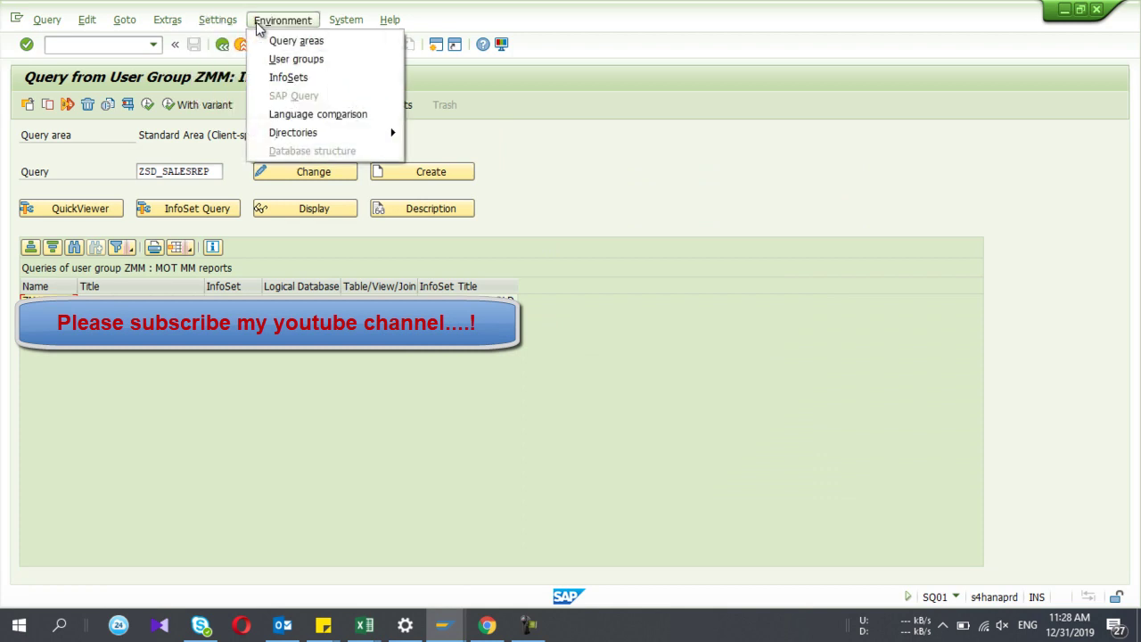
pyautogui.click(280, 40)
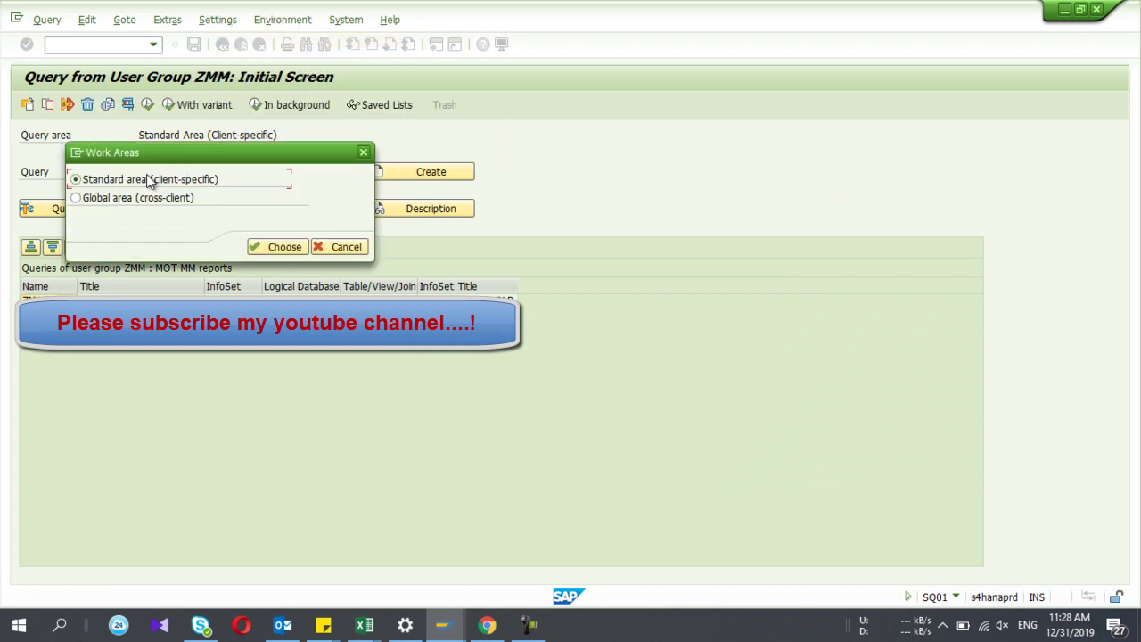
pyautogui.click(272, 247)
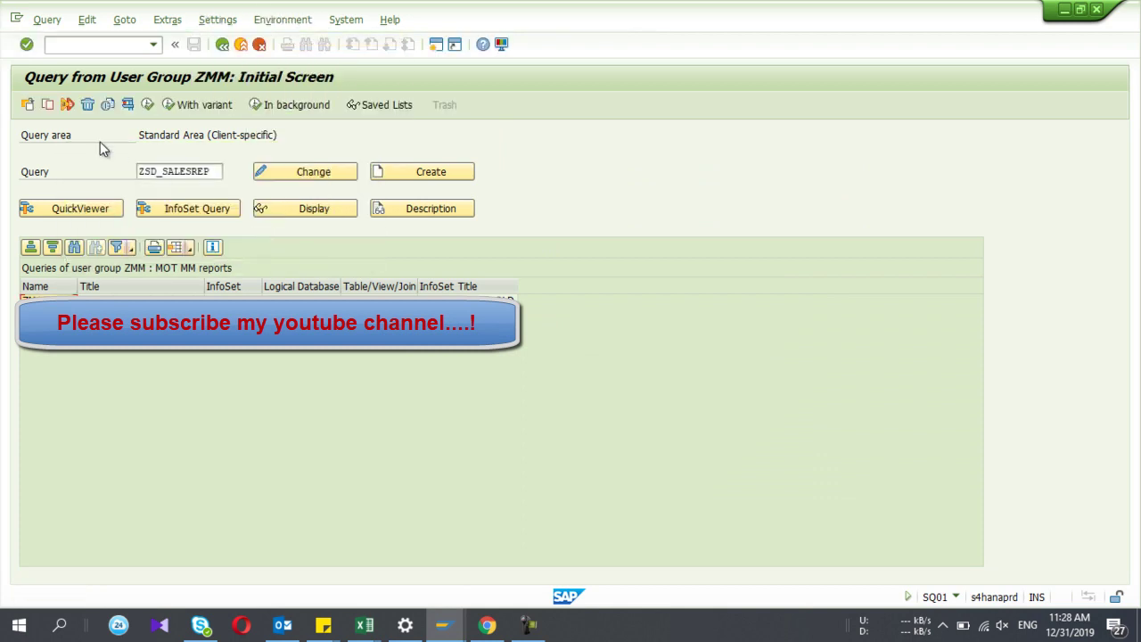
pyautogui.click(28, 105)
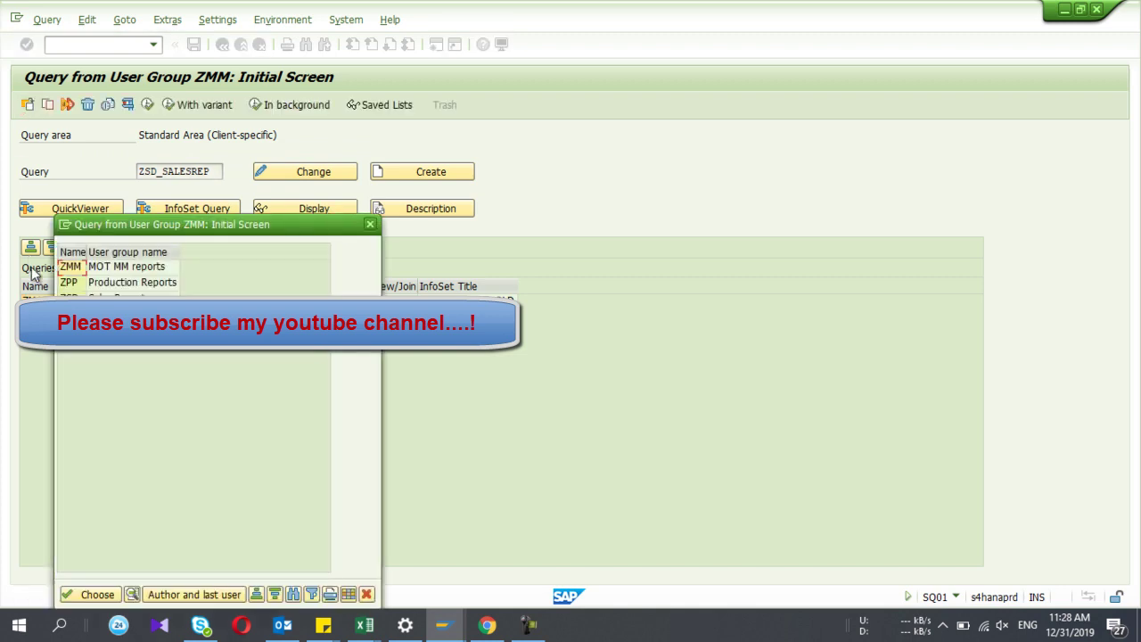
pyautogui.doubleClick(73, 282)
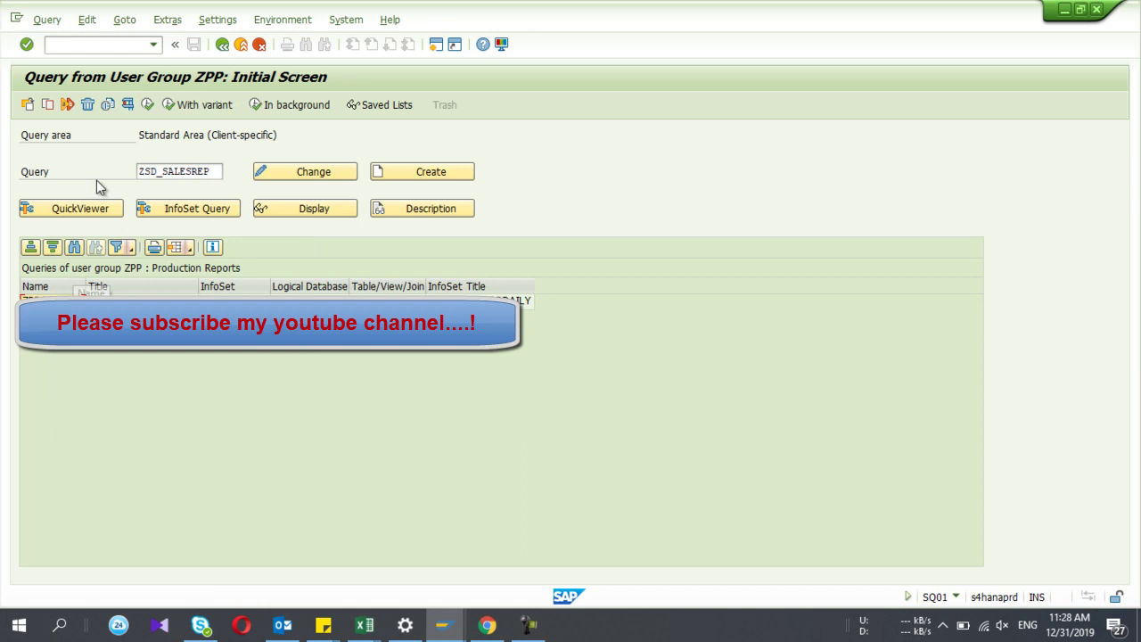
# - Convert QuickView ZSD_SALESREP into query ZSD_SALESREP with InfoSet ZSD_SALESREP
pyautogui.click(54, 20)
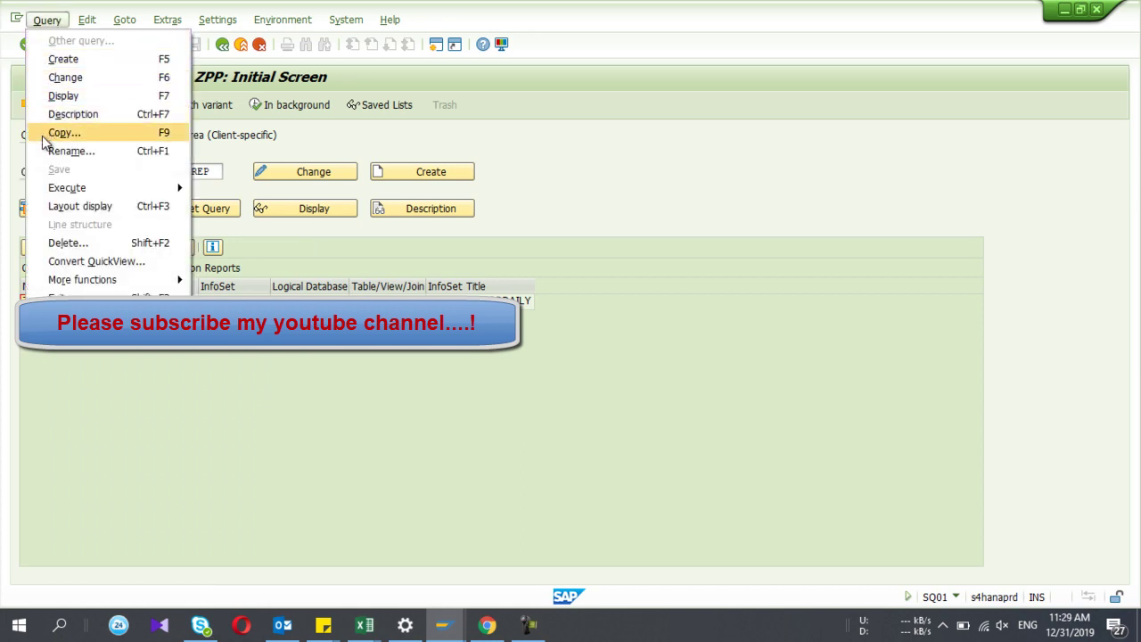
pyautogui.click(71, 260)
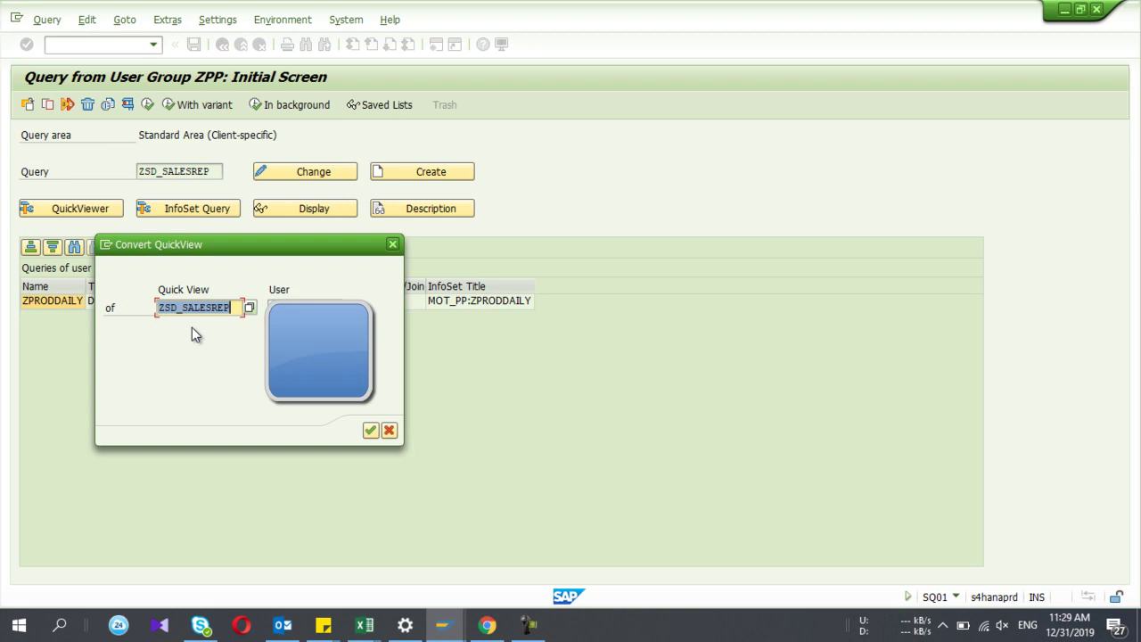
pyautogui.press('Return')
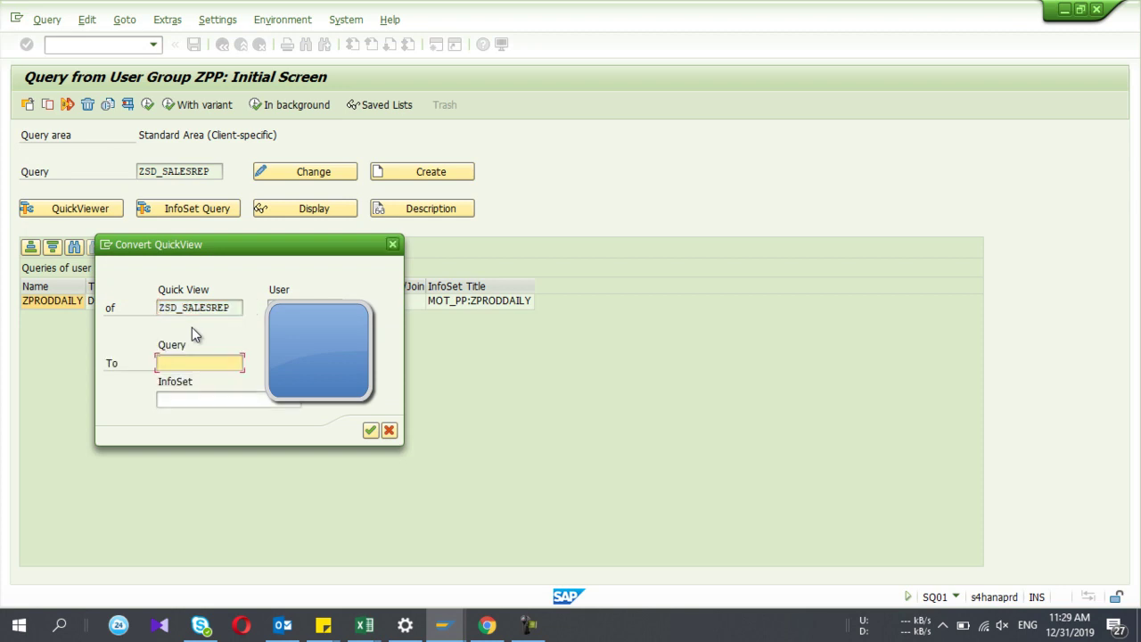
pyautogui.write('ZSD_SALESREP')
pyautogui.press('Tab')
pyautogui.write('ZSD_SALESREP')
pyautogui.press('Return')
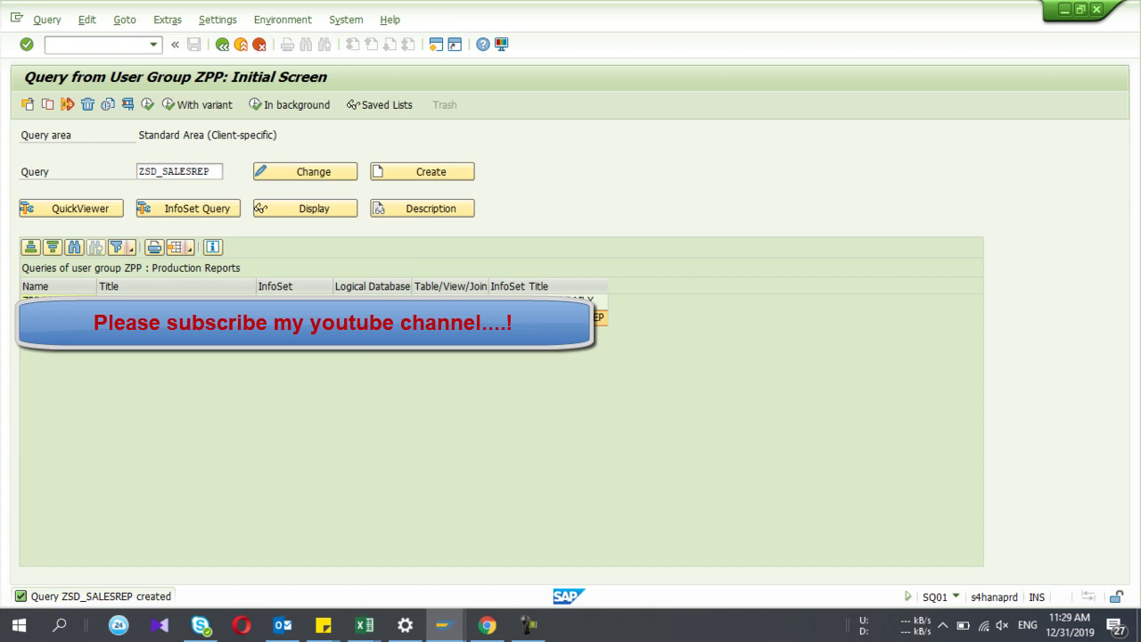
# - Run the new query, choose SAP List Viewer output on the selection screen, then return
pyautogui.click(150, 104)
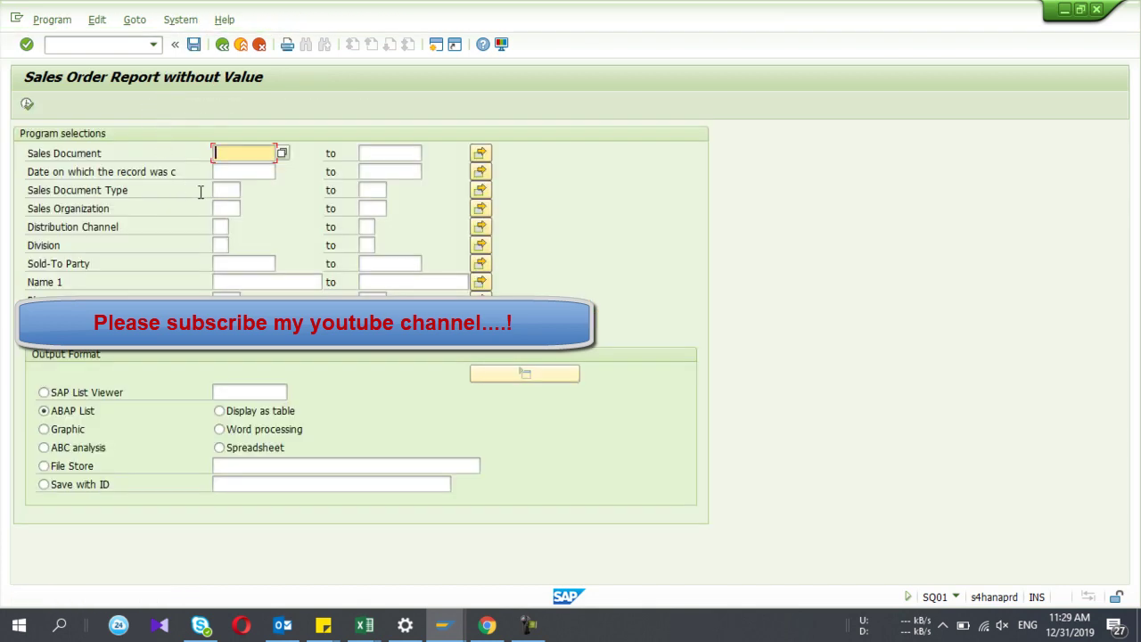
pyautogui.click(95, 392)
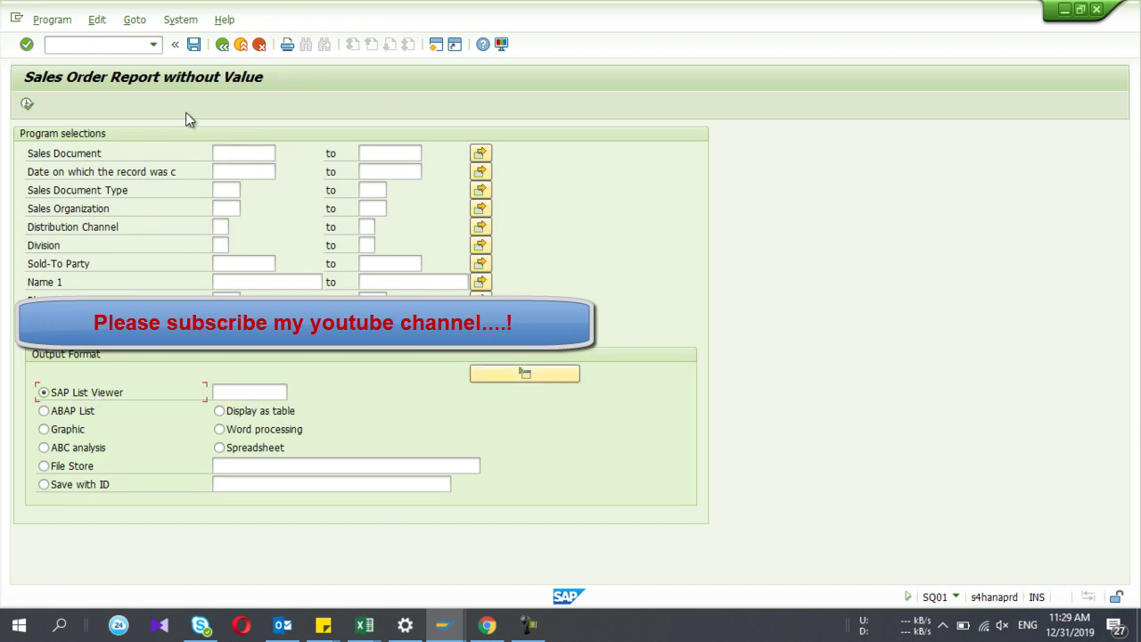
pyautogui.click(226, 45)
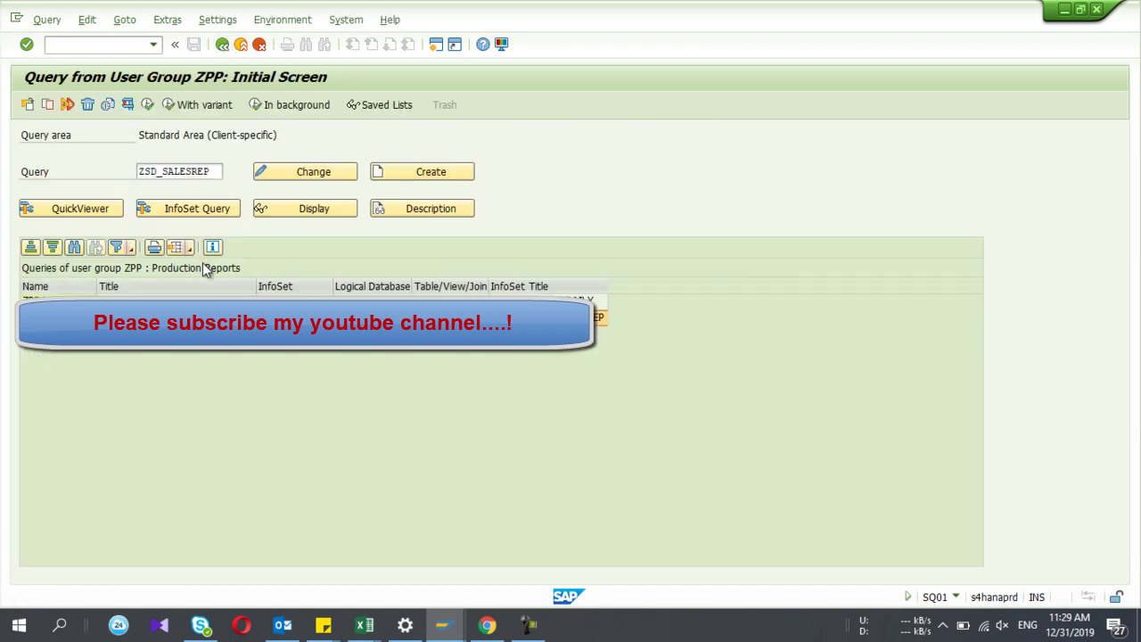
# - Open ZSD_SALESREP in change mode and set its output format to SAP List Viewer
pyautogui.click(284, 171)
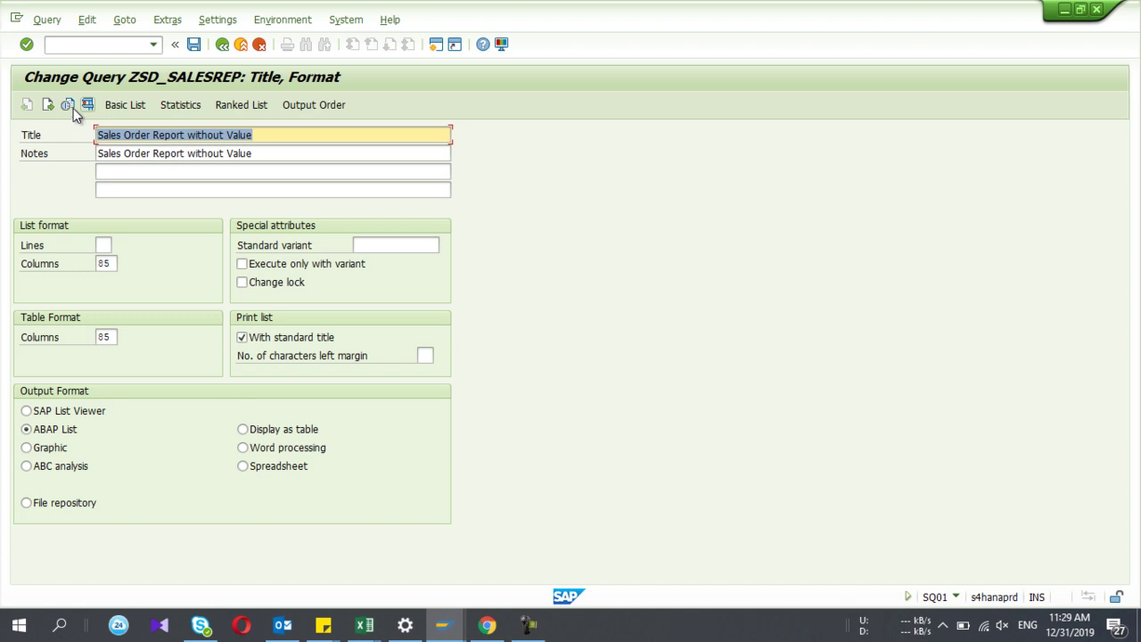
pyautogui.click(49, 105)
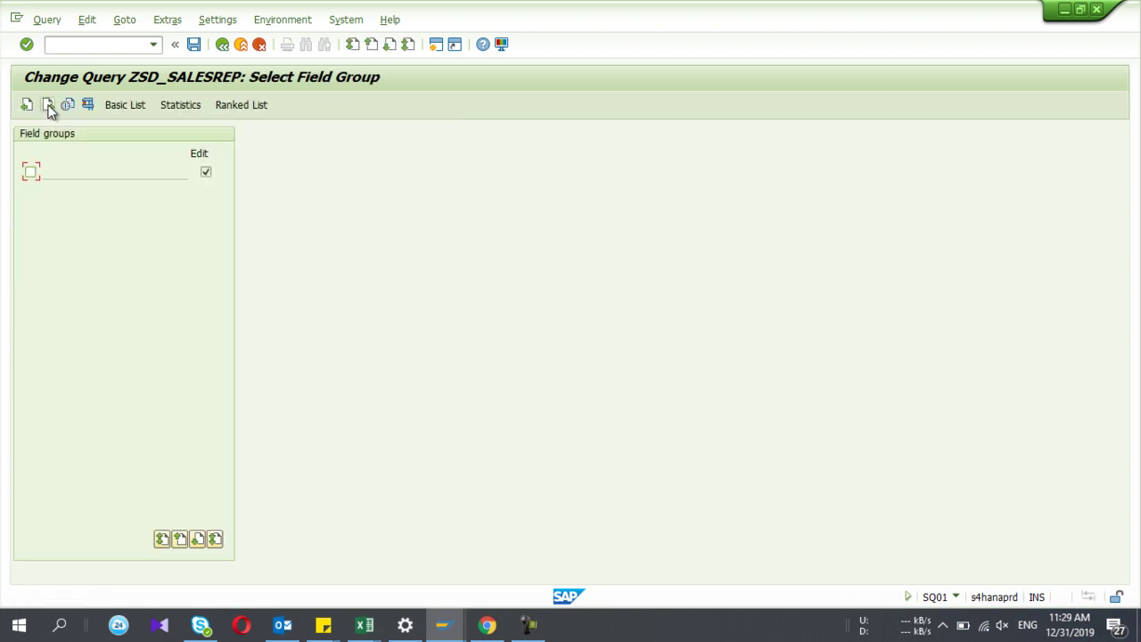
pyautogui.click(216, 49)
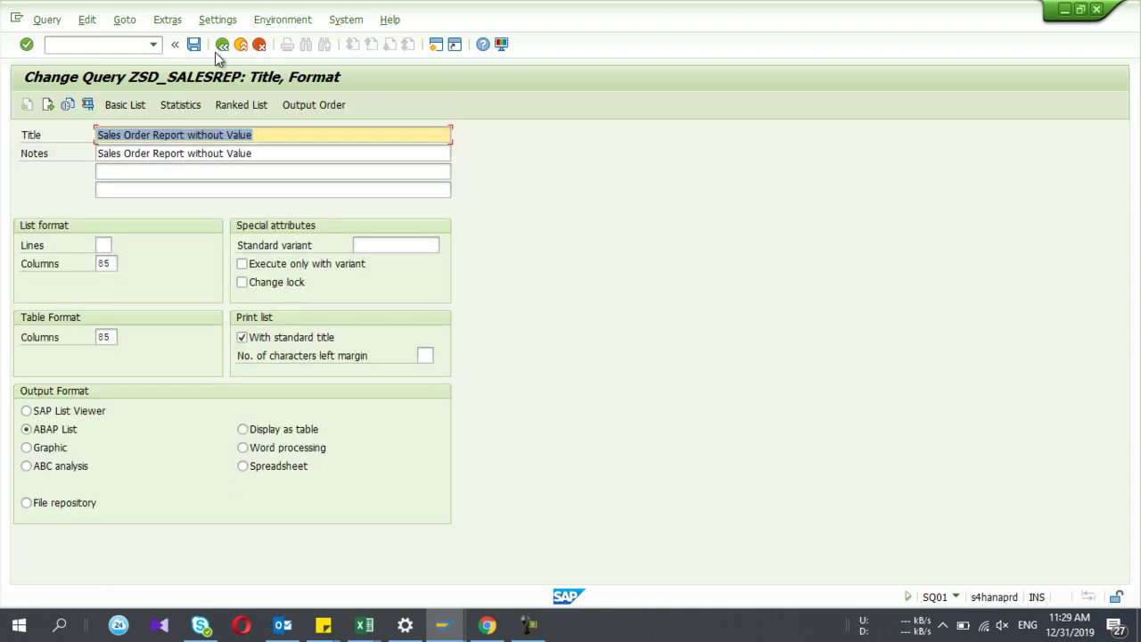
pyautogui.click(45, 410)
pyautogui.click(194, 44)
# - Advance through Field Group and Field screens to the Selections screen
pyautogui.click(49, 105)
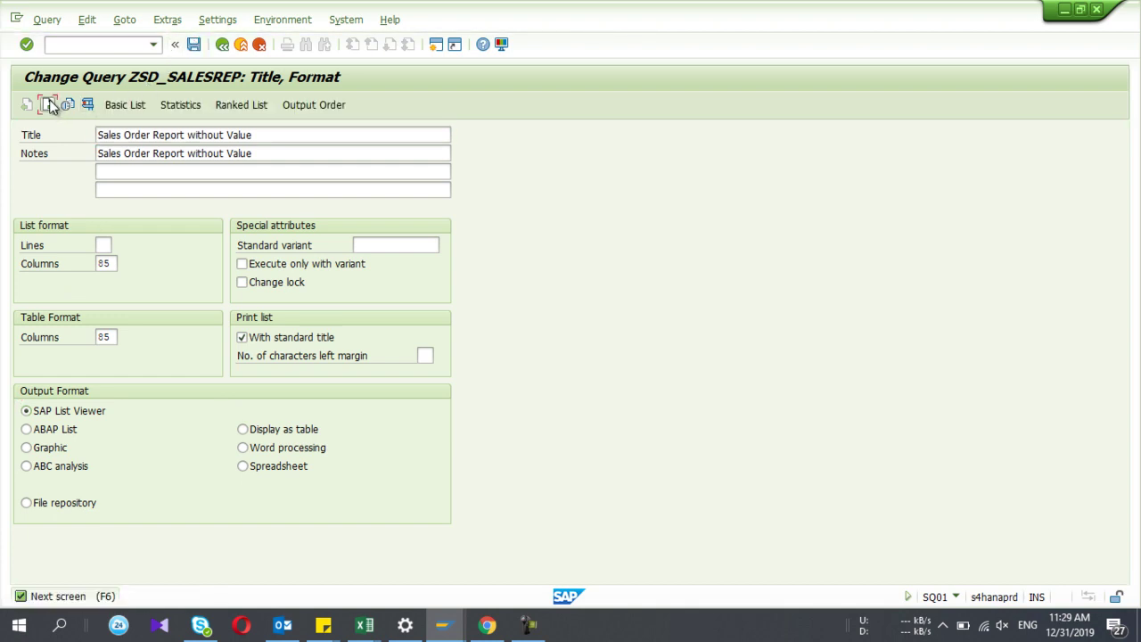
pyautogui.click(49, 105)
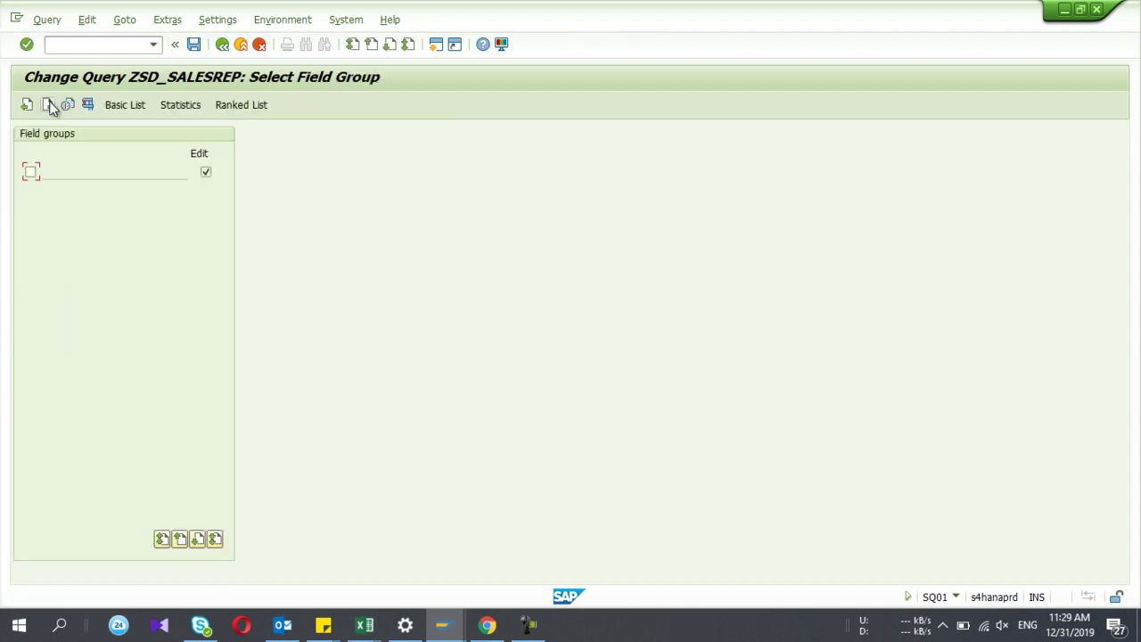
pyautogui.click(49, 105)
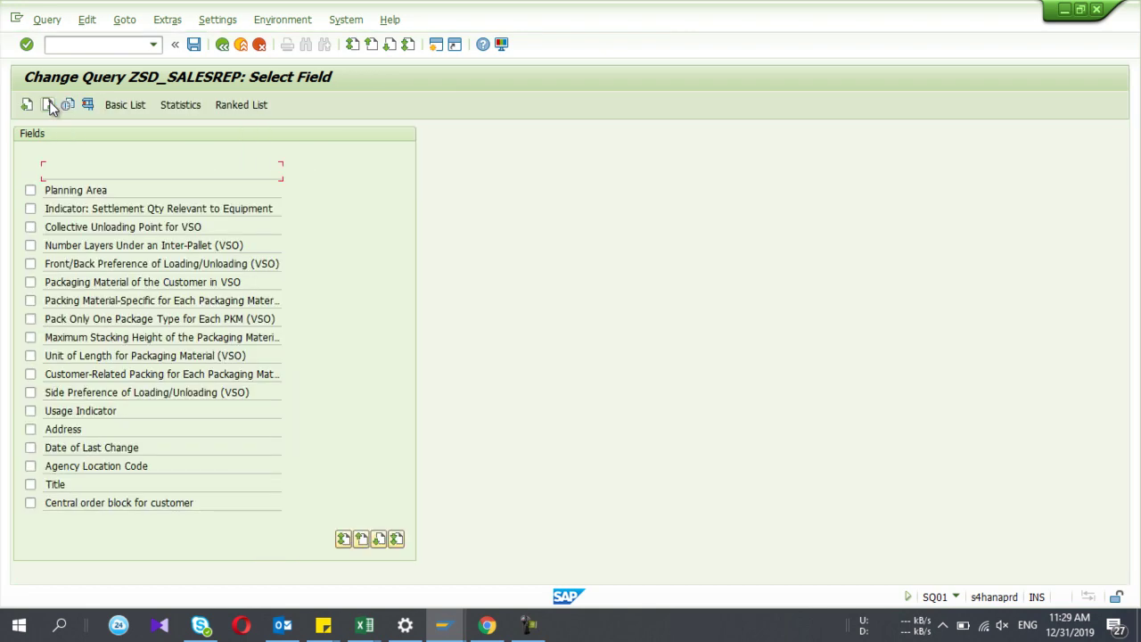
pyautogui.click(51, 107)
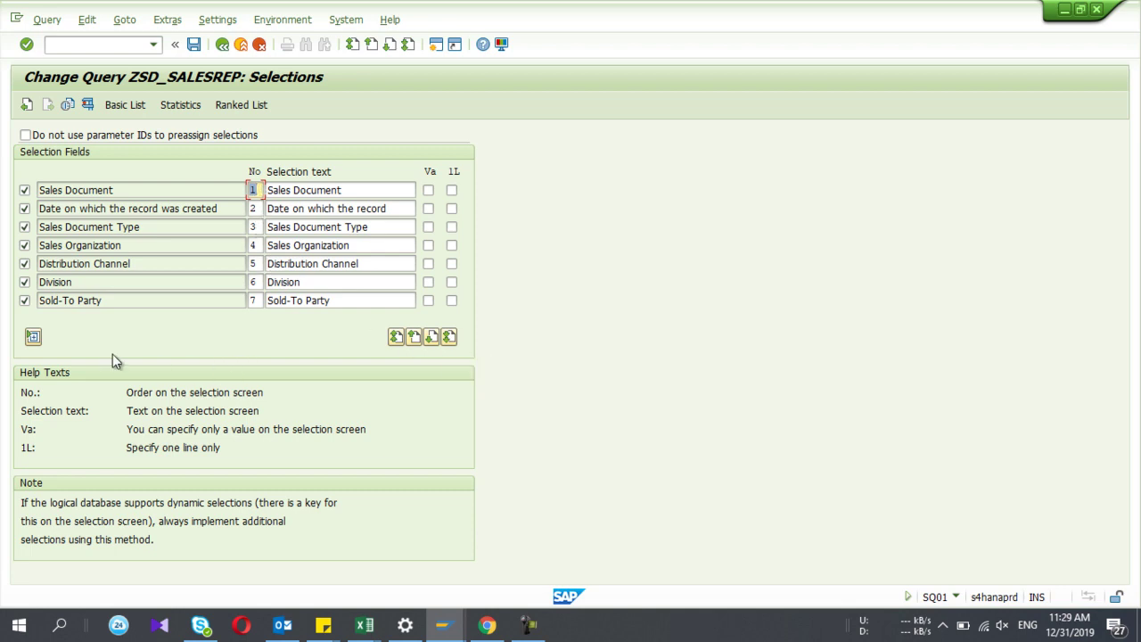
# - Show all selection fields and renumber them so Sales Document Item is No 2
pyautogui.click(37, 336)
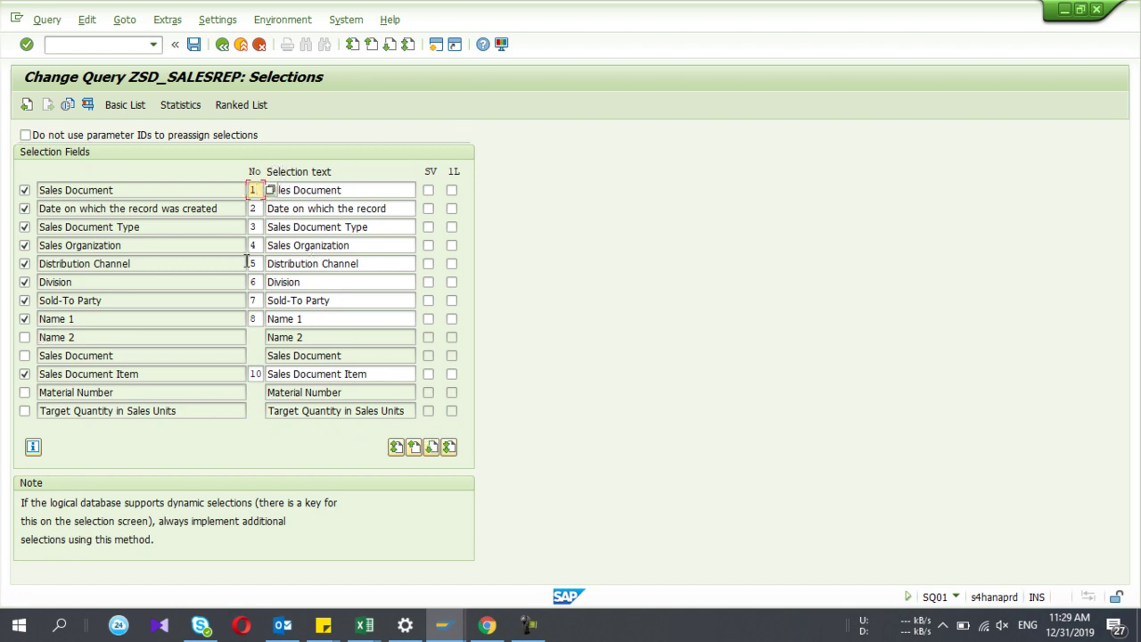
pyautogui.click(257, 374)
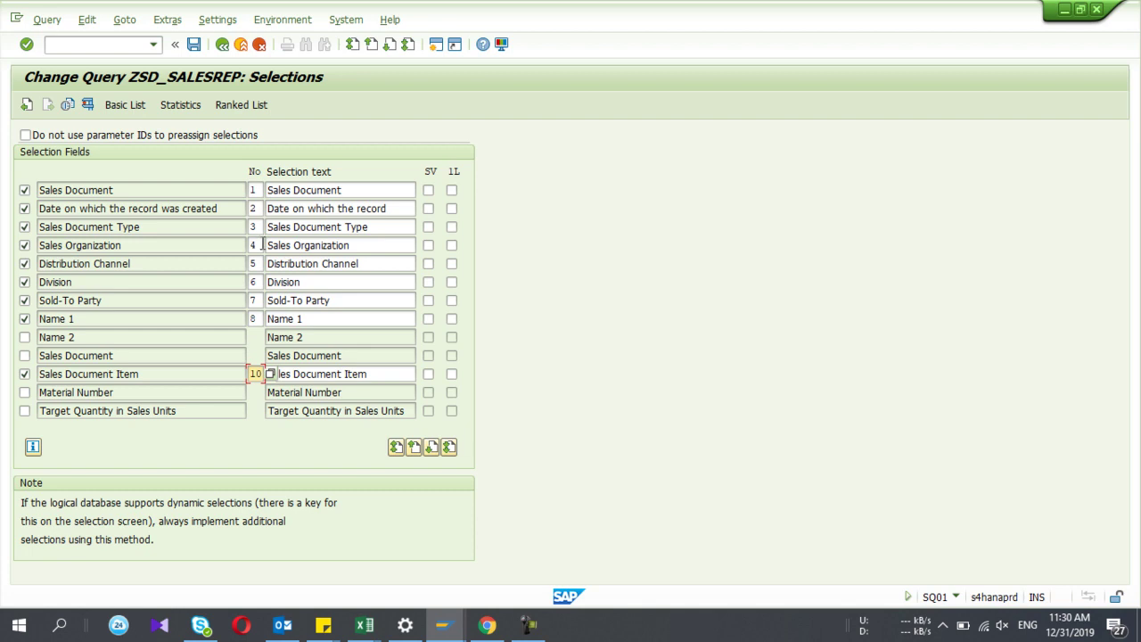
pyautogui.click(433, 449)
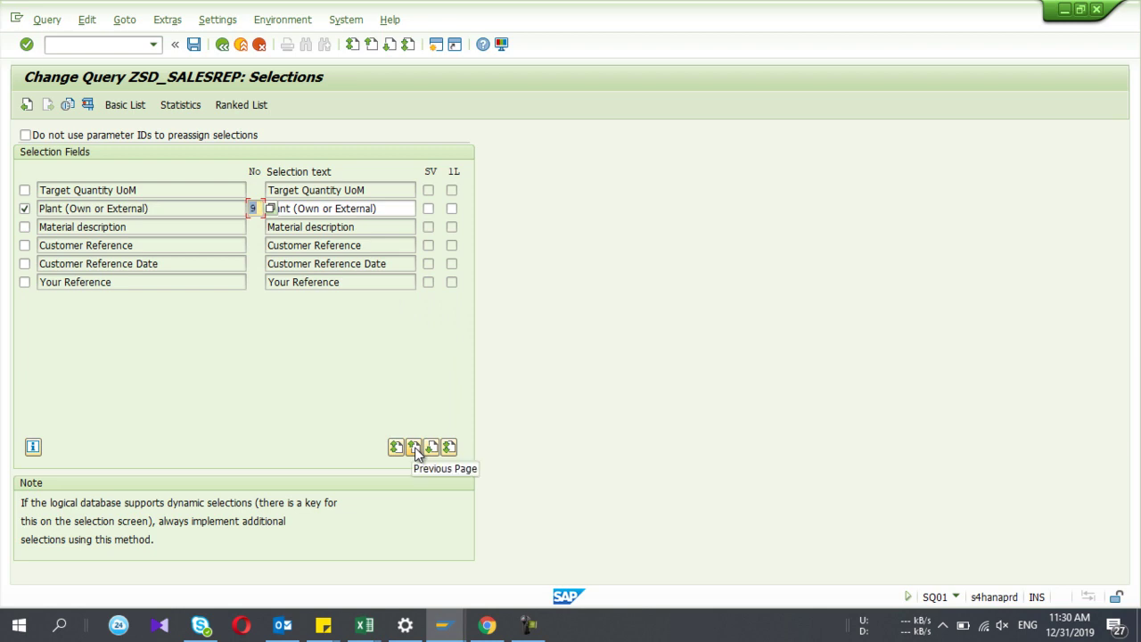
pyautogui.click(415, 448)
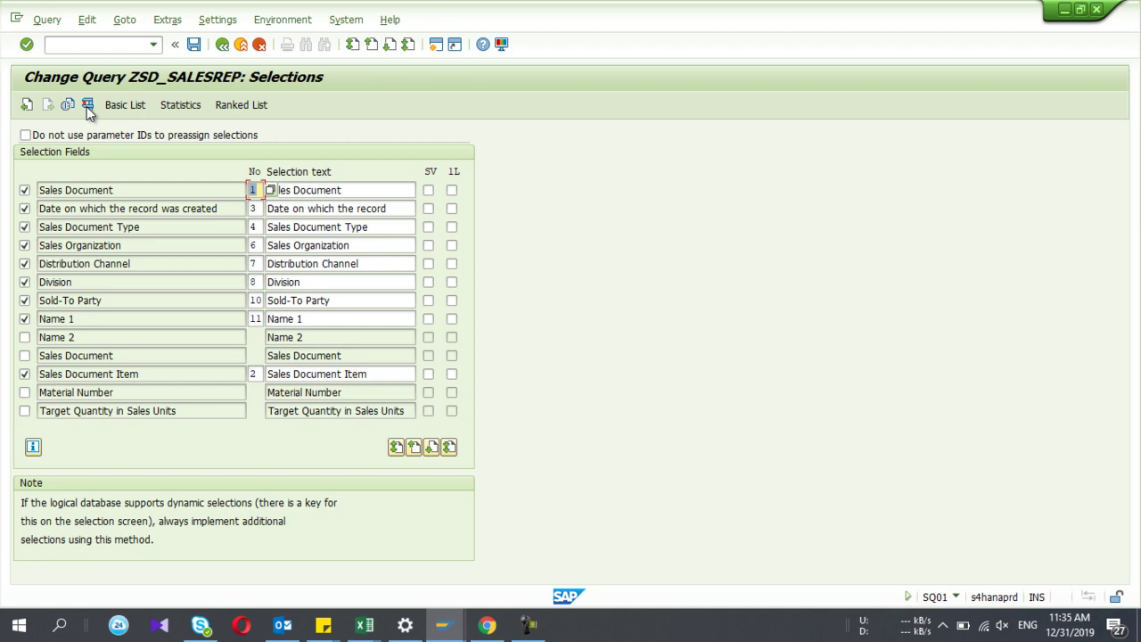
# - Relabel Sold-To Party as 'Customer Code' and Name 1 as 'Customer Name'
pyautogui.click(336, 304)
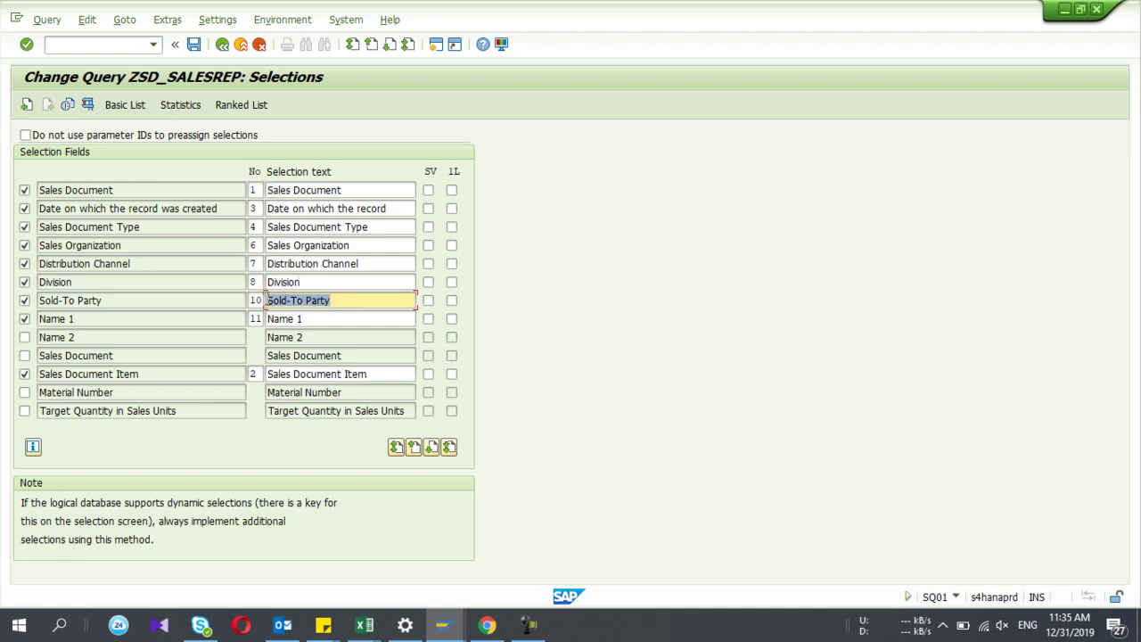
pyautogui.moveTo(335, 303); pyautogui.dragTo(268, 301)
pyautogui.press('Delete')
pyautogui.write('C')
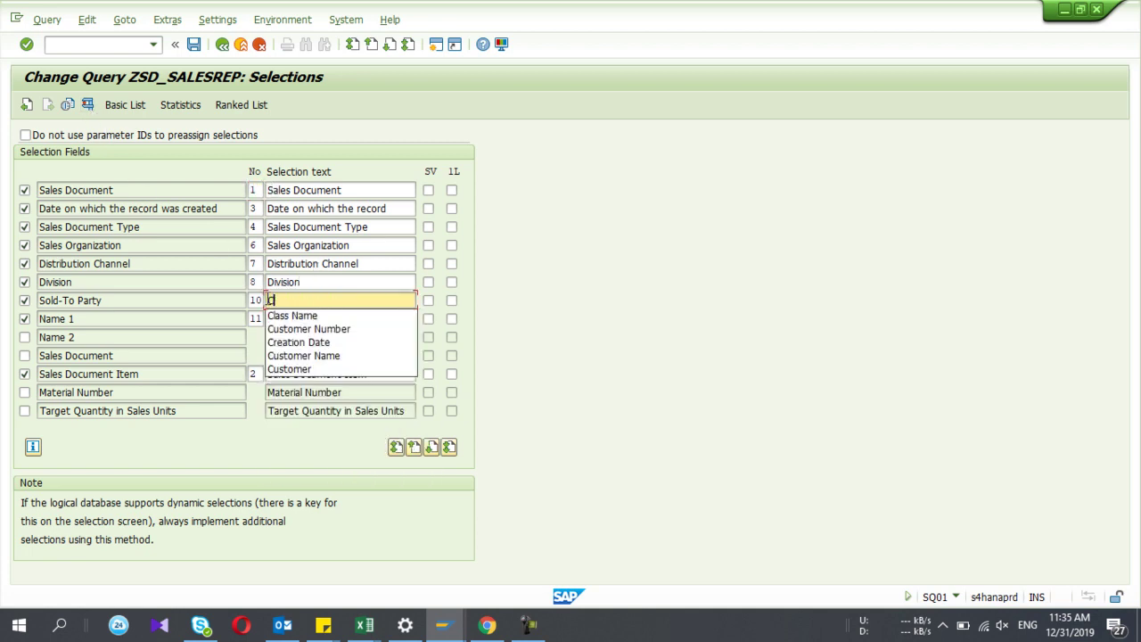
pyautogui.write('ustomer Code')
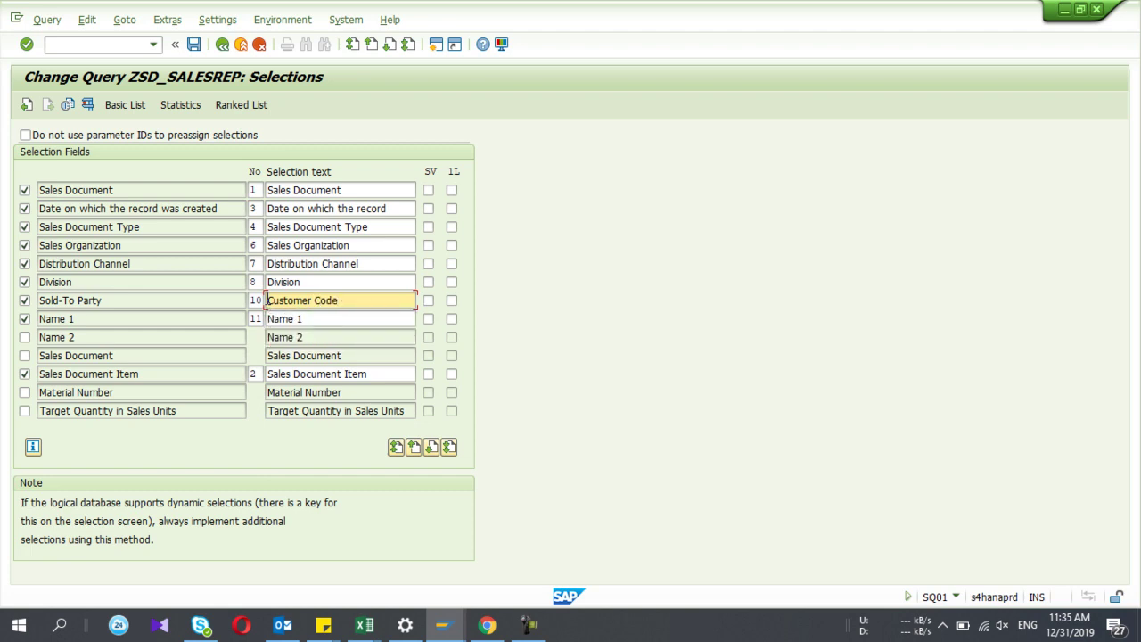
pyautogui.click(304, 319)
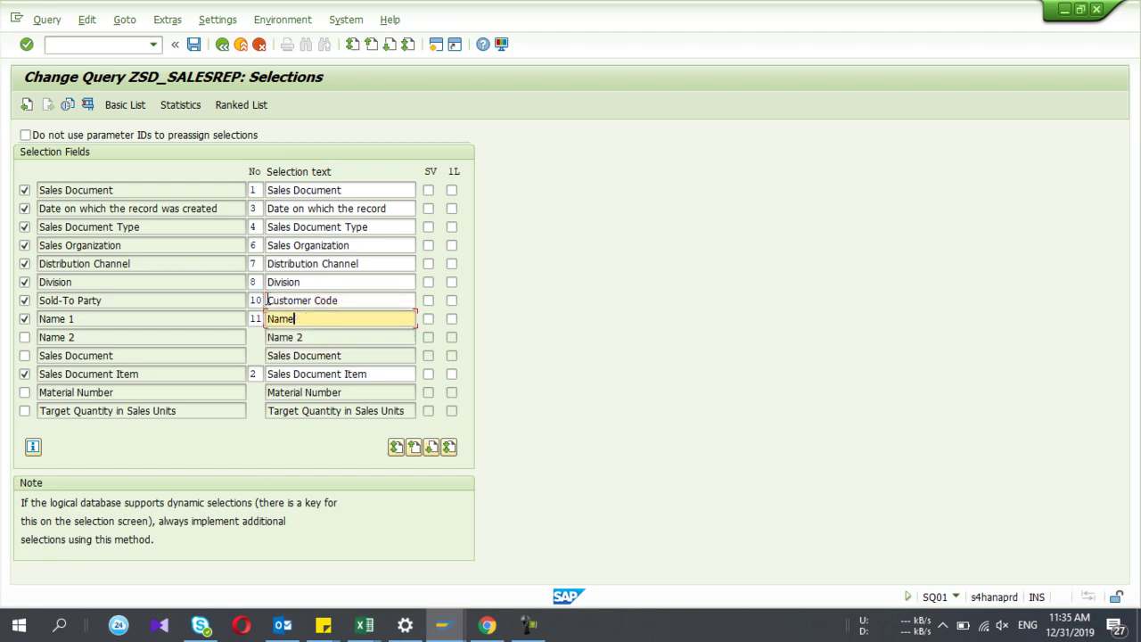
pyautogui.write('Custoemr')
pyautogui.press('BackSpace')
pyautogui.press('BackSpace')
pyautogui.press('BackSpace')
pyautogui.press('BackSpace')
pyautogui.write('mer')
# - Save the query and return to the Title, Format screen
pyautogui.click(194, 45)
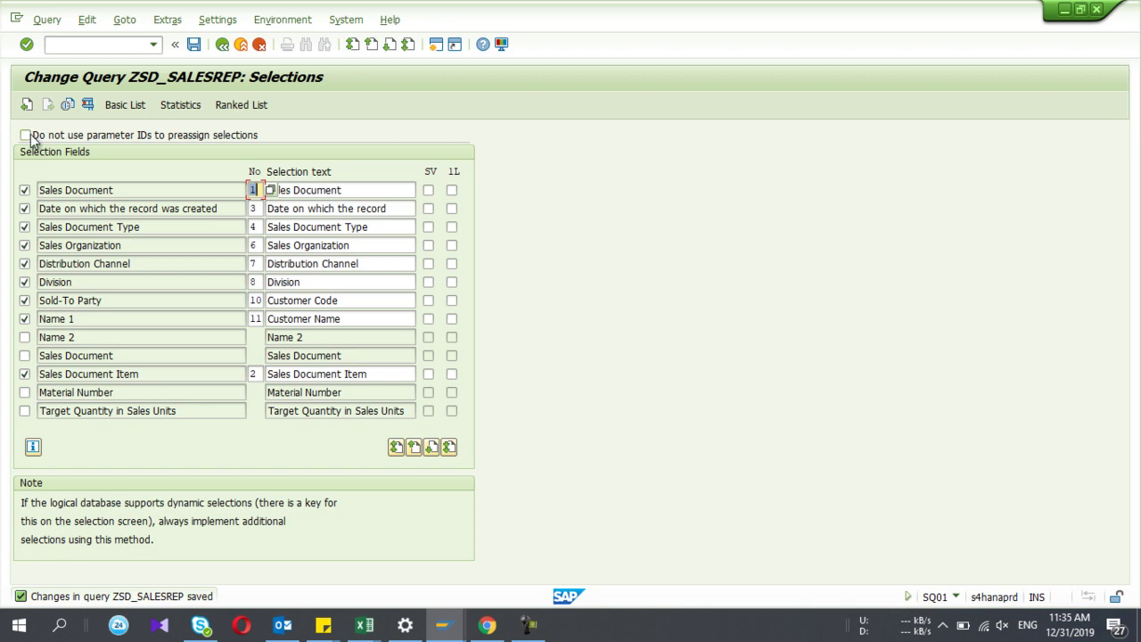
pyautogui.click(189, 50)
pyautogui.click(220, 48)
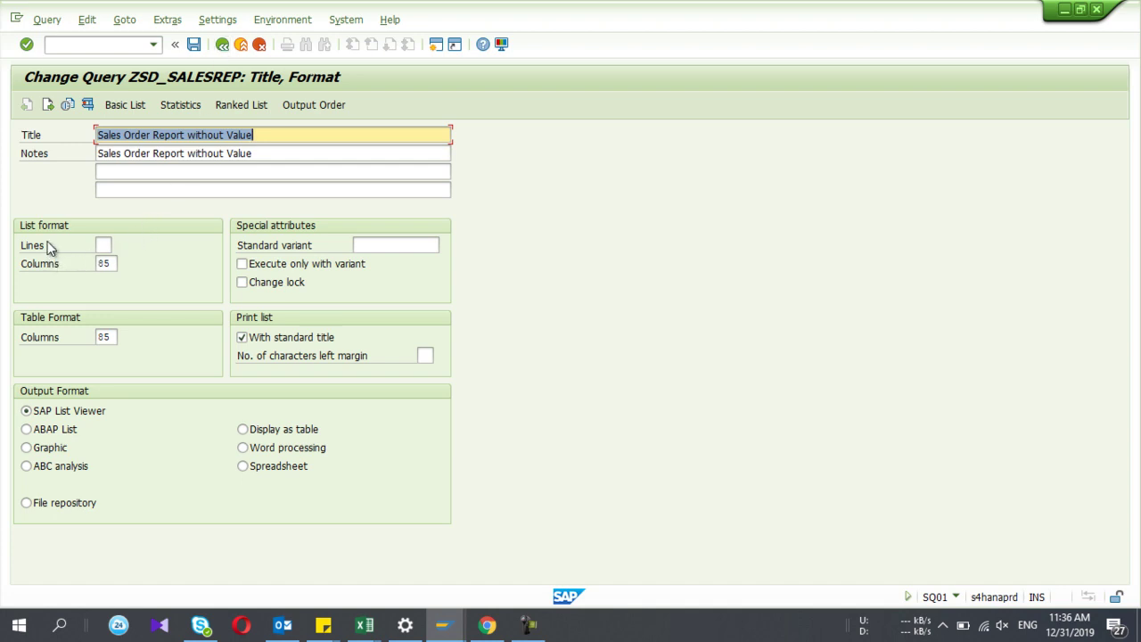
# - Save ZSD_SALESREP and advance to the Select Field screen
pyautogui.click(194, 44)
pyautogui.click(52, 19)
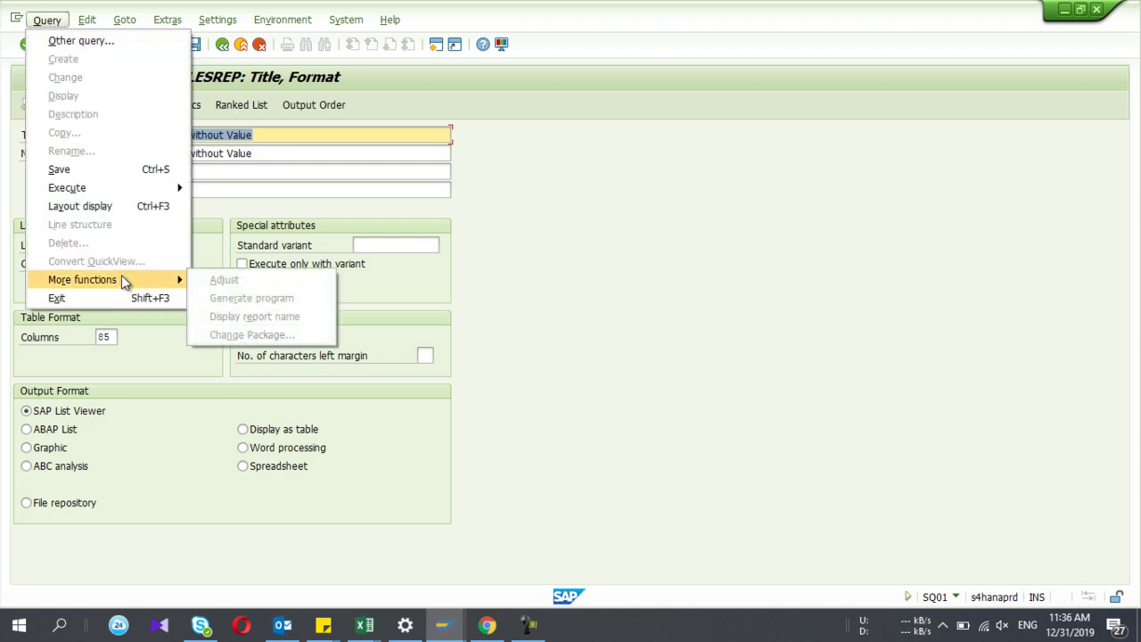
pyautogui.click(221, 171)
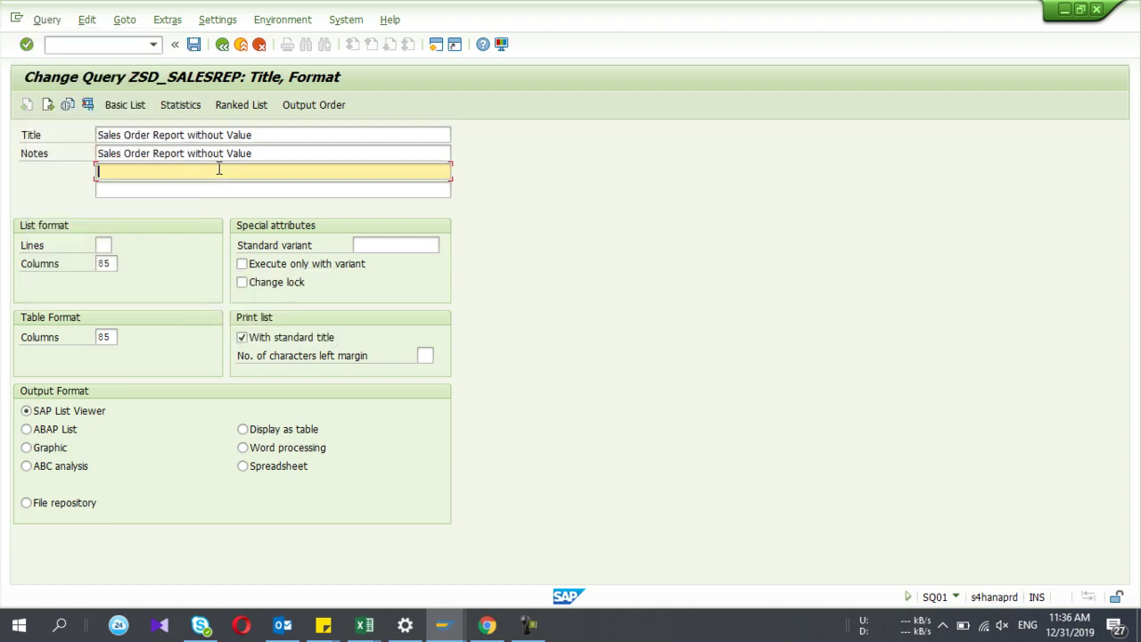
pyautogui.click(47, 105)
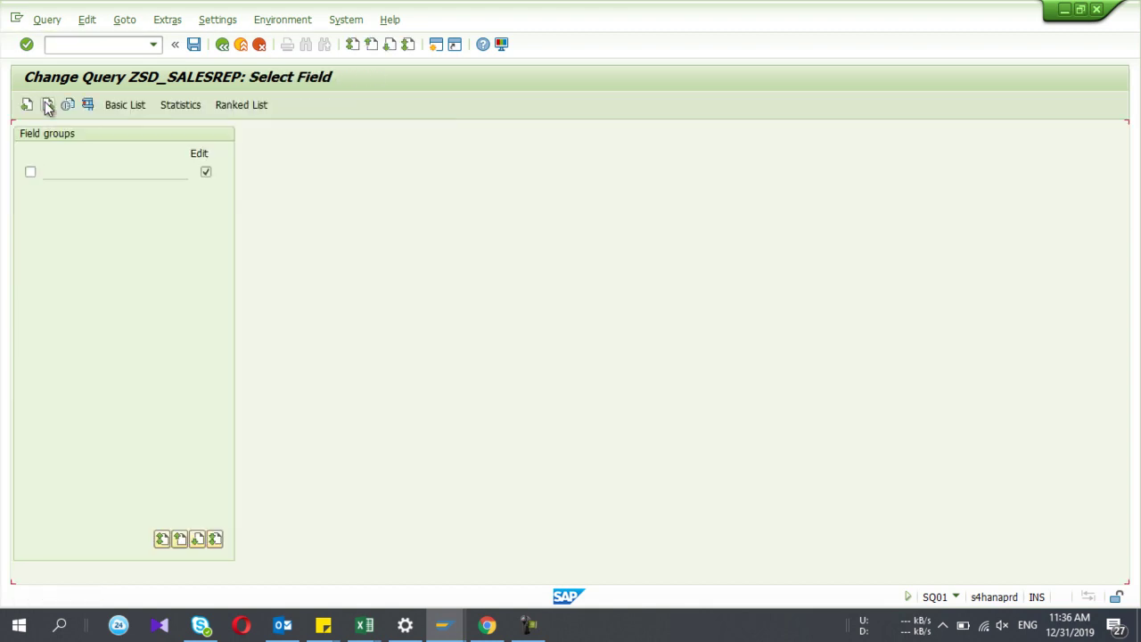
pyautogui.click(48, 105)
# - Browse the Query and Edit menus without running any function
pyautogui.click(55, 20)
pyautogui.moveTo(84, 187)
pyautogui.moveTo(95, 277)
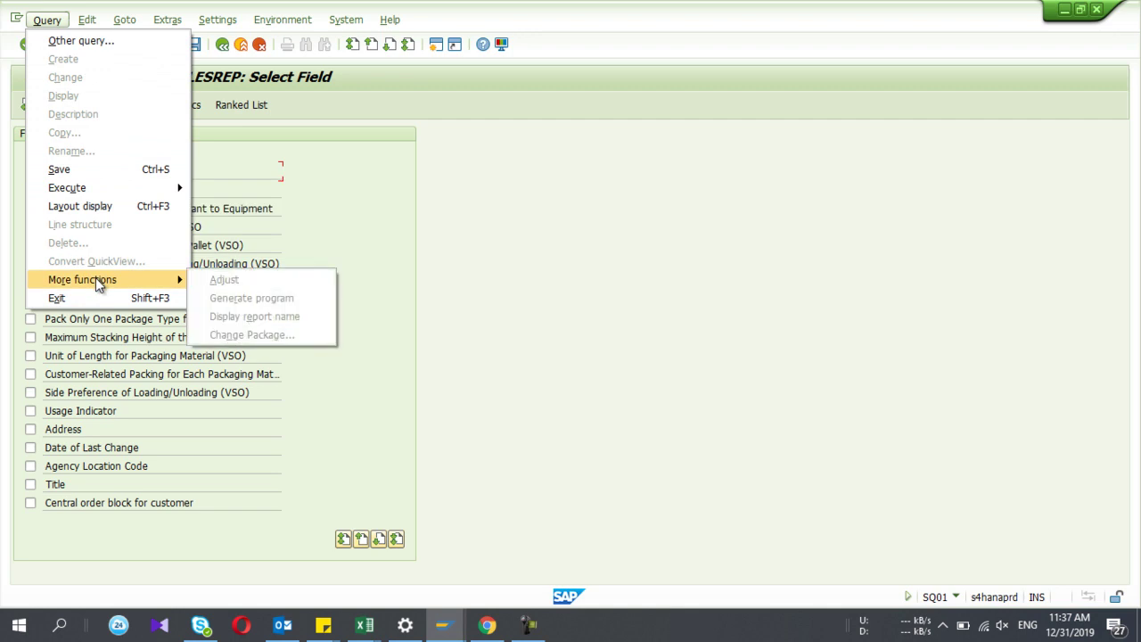
pyautogui.click(86, 20)
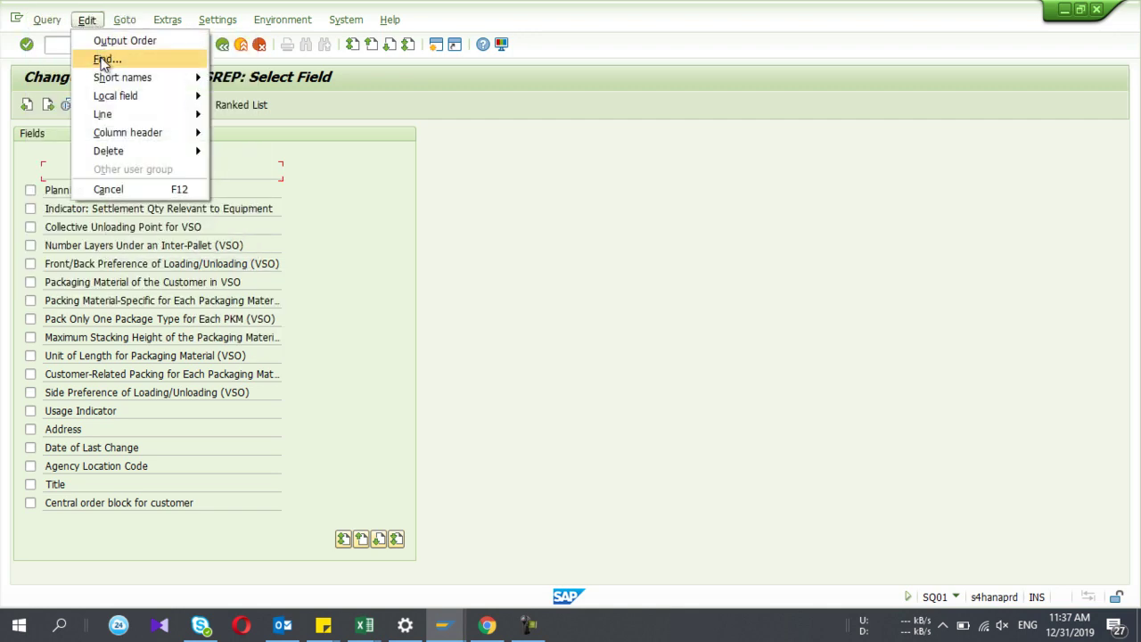
pyautogui.moveTo(119, 98)
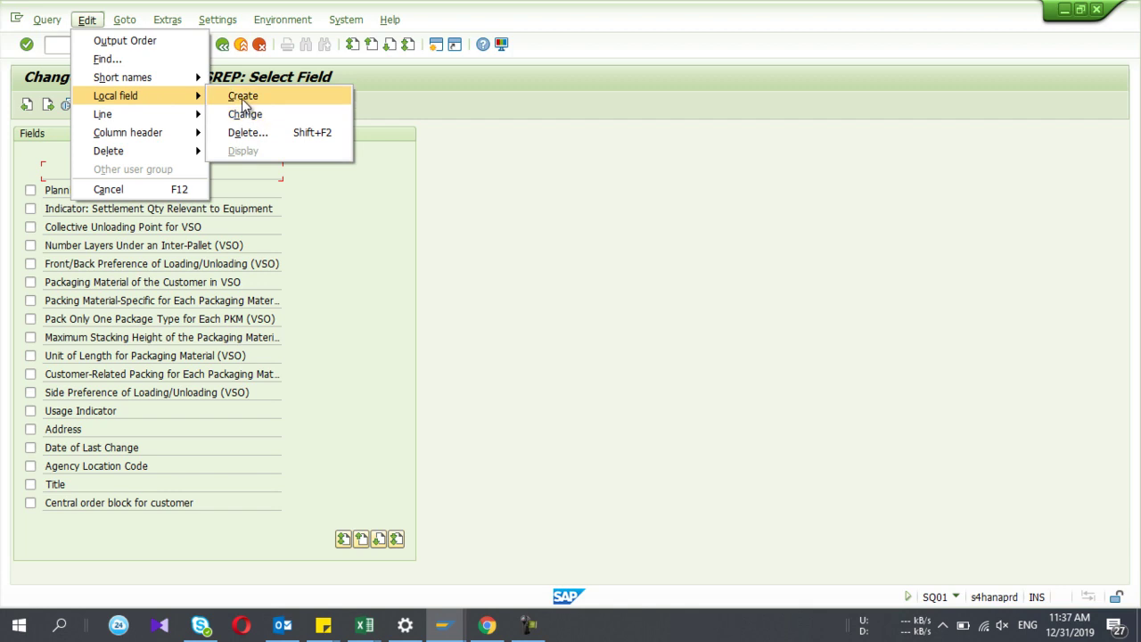
pyautogui.click(375, 114)
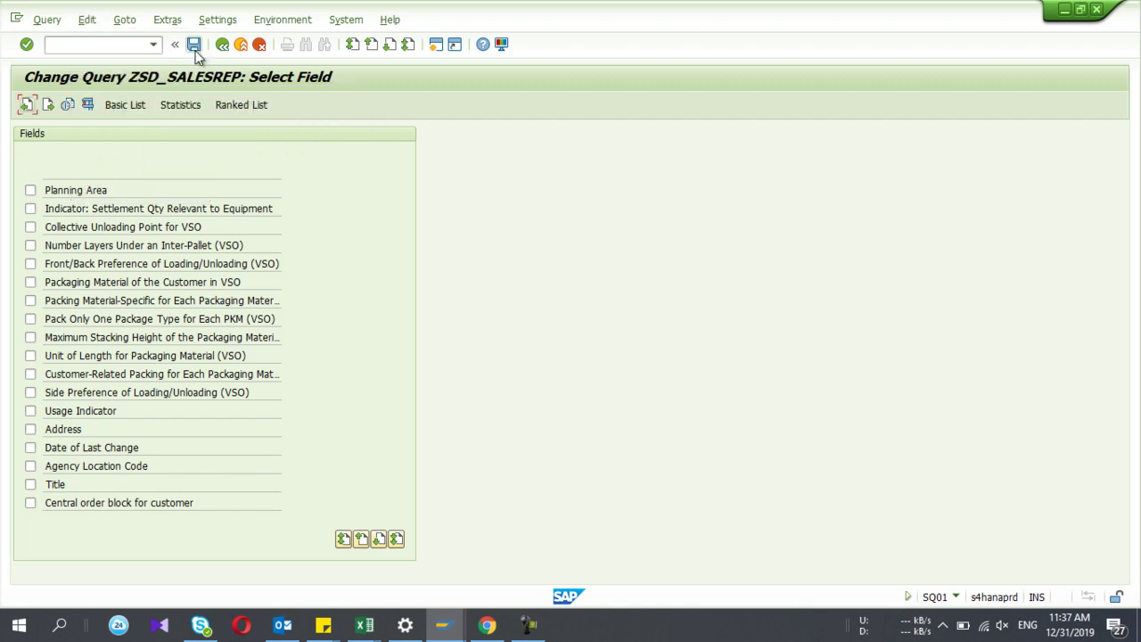